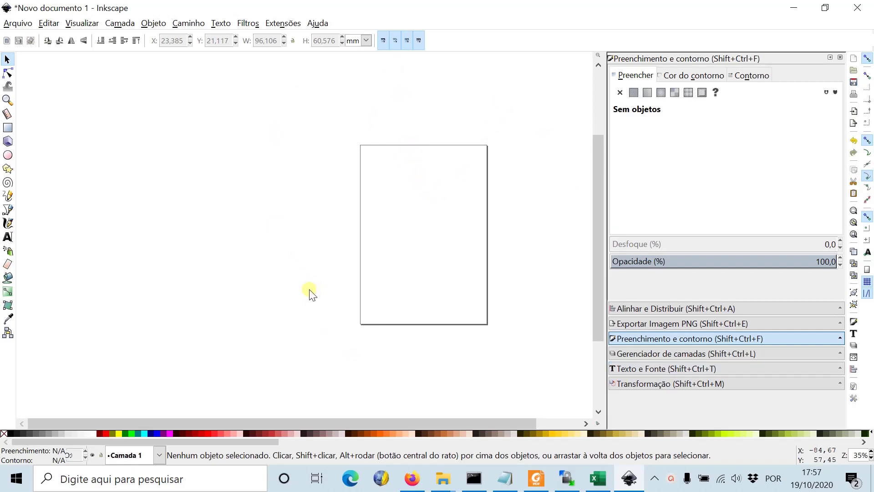
Set the document's custom page size to 600 mm wide and 400 mm high in the document properties
{"action": "left_click", "coordinate": [20, 26]}
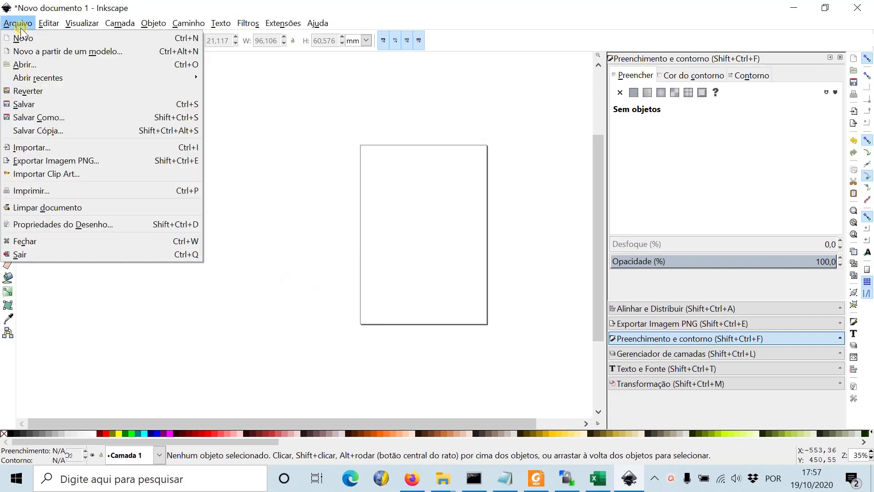
{"action": "left_click", "coordinate": [78, 226]}
{"action": "left_click_drag", "start_coordinate": [650, 72], "coordinate": [537, 23]}
{"action": "left_click", "coordinate": [671, 201]}
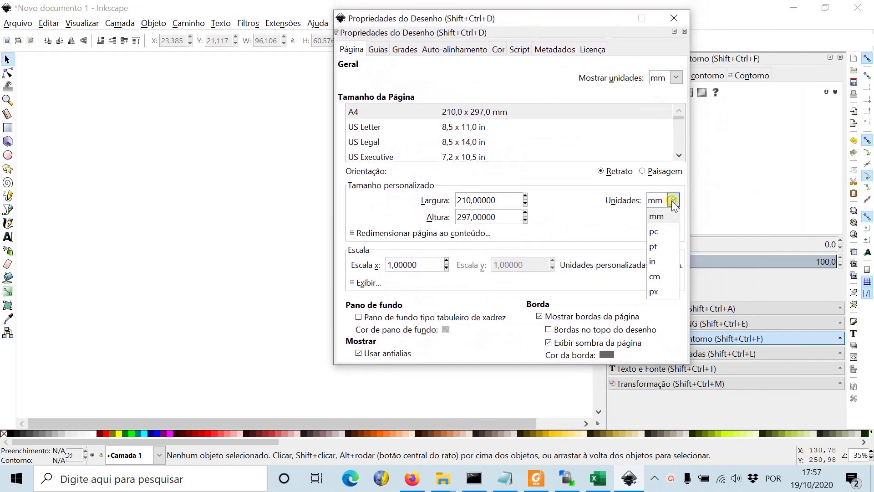
{"action": "left_click", "coordinate": [671, 201]}
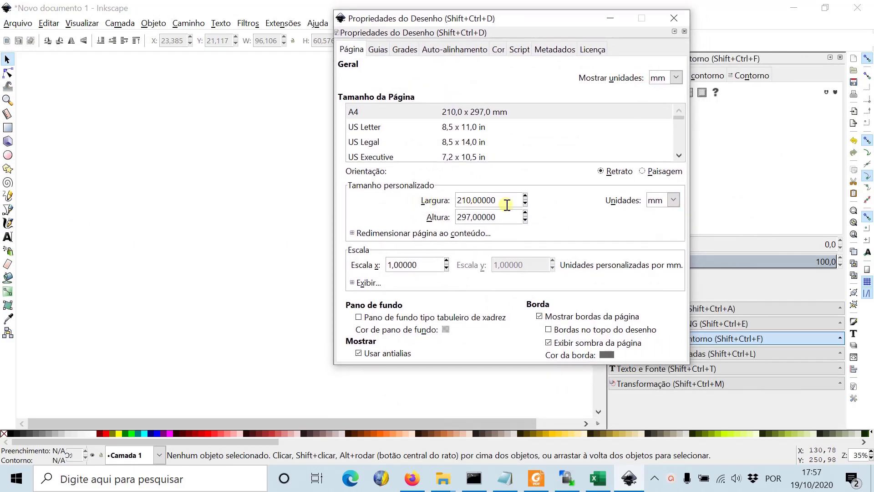
{"action": "left_click_drag", "start_coordinate": [502, 199], "coordinate": [443, 199]}
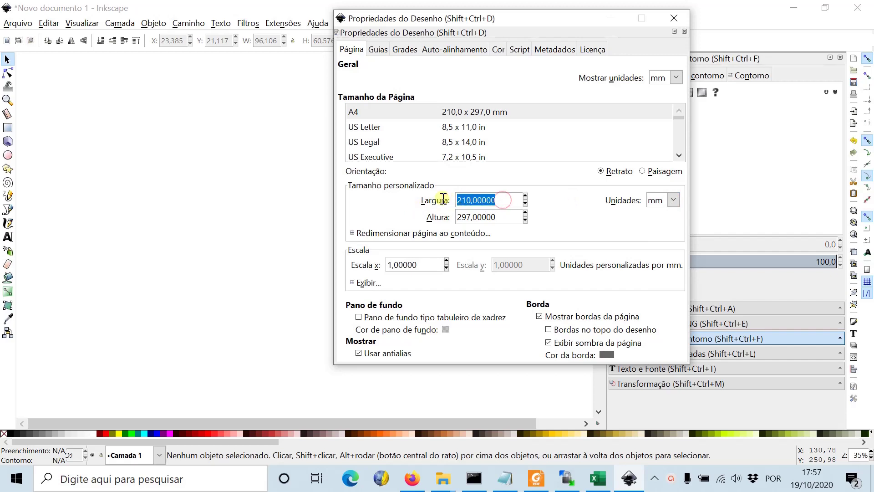
{"action": "type", "text": "600"}
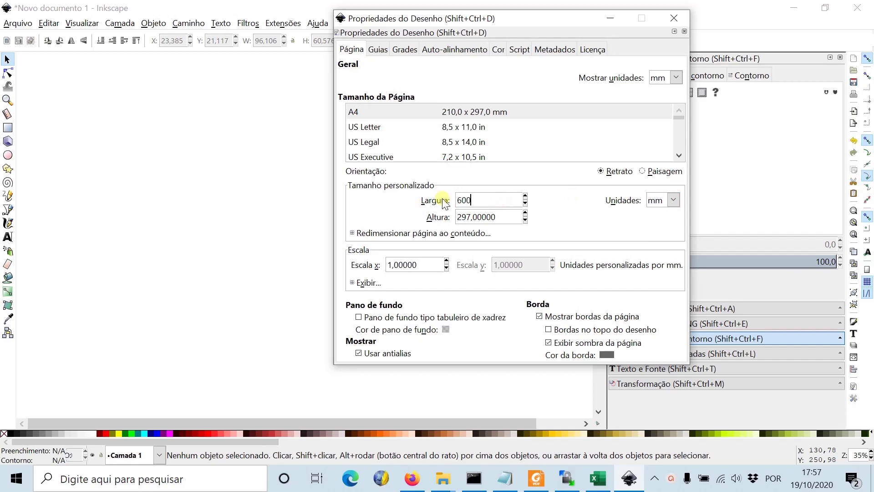
{"action": "key", "text": "Tab"}
{"action": "type", "text": "4"}
{"action": "key", "text": "Return"}
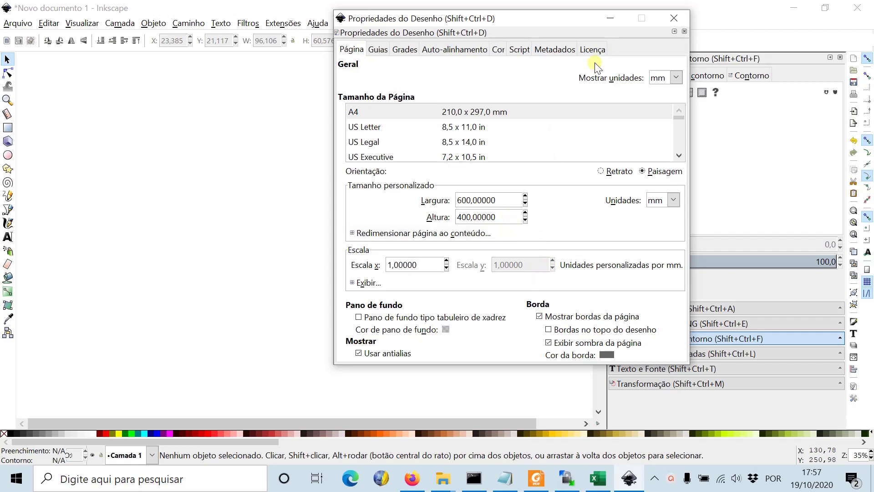
{"action": "left_click", "coordinate": [674, 19]}
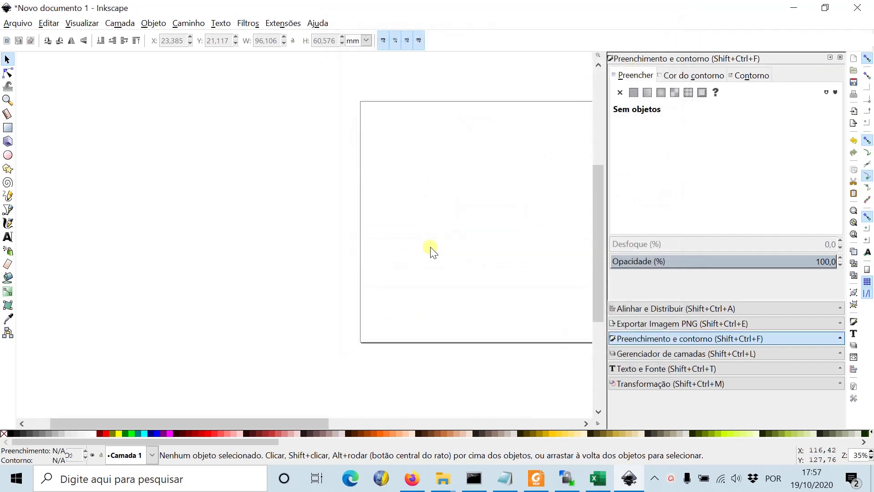
Examine the resized blank page on the canvas from different positions and at different zoom levels
{"action": "scroll", "coordinate": [430, 250], "scroll_direction": "right", "scroll_amount": 6}
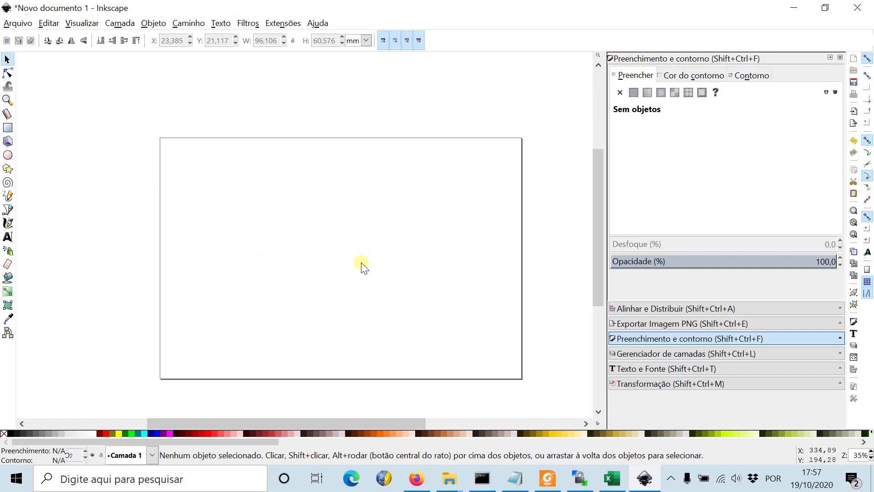
{"action": "scroll", "coordinate": [361, 267], "scroll_direction": "up", "scroll_amount": 3}
{"action": "scroll", "coordinate": [363, 267], "scroll_direction": "down", "scroll_amount": 6}
{"action": "scroll", "coordinate": [363, 267], "scroll_direction": "up", "scroll_amount": 6}
{"action": "scroll", "coordinate": [362, 266], "scroll_direction": "down", "scroll_amount": 3}
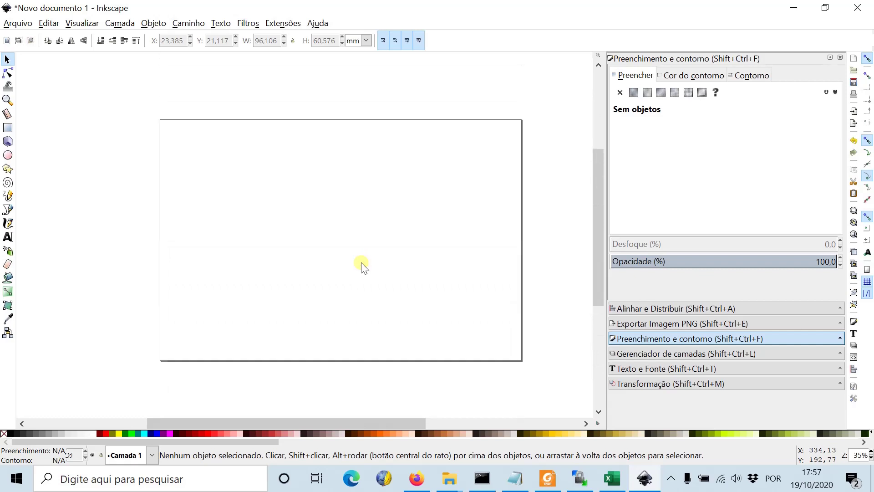
{"action": "scroll", "coordinate": [361, 266], "scroll_direction": "up", "scroll_amount": 2}
{"action": "scroll", "coordinate": [342, 234], "scroll_direction": "down", "scroll_amount": 5}
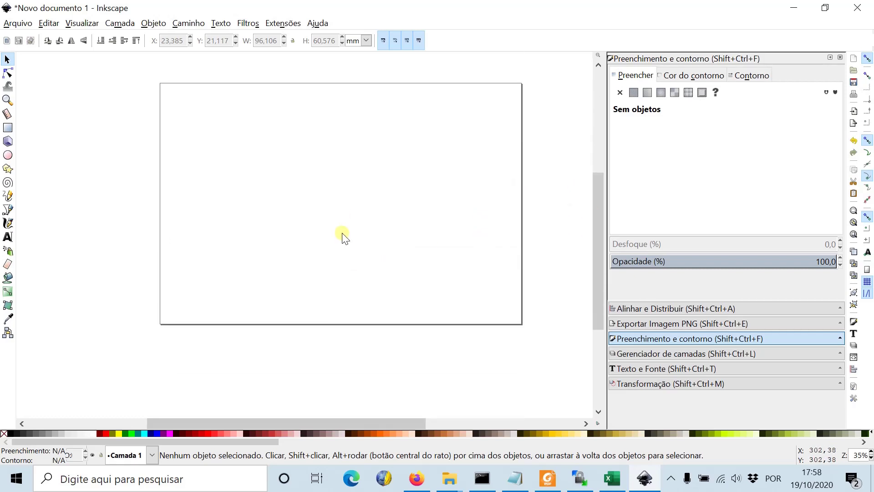
{"action": "scroll", "coordinate": [343, 234], "scroll_direction": "up", "scroll_amount": 4}
{"action": "scroll", "coordinate": [343, 234], "scroll_direction": "down", "scroll_amount": 4}
{"action": "scroll", "coordinate": [342, 234], "scroll_direction": "right", "scroll_amount": 2}
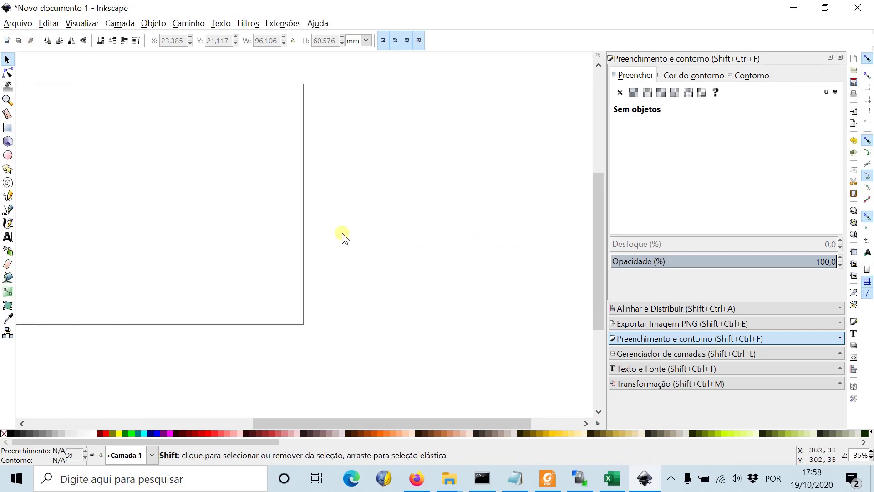
{"action": "scroll", "coordinate": [343, 234], "scroll_direction": "left", "scroll_amount": 3}
{"action": "scroll", "coordinate": [343, 234], "scroll_direction": "right", "scroll_amount": 2}
{"action": "scroll", "coordinate": [343, 234], "scroll_direction": "left", "scroll_amount": 2}
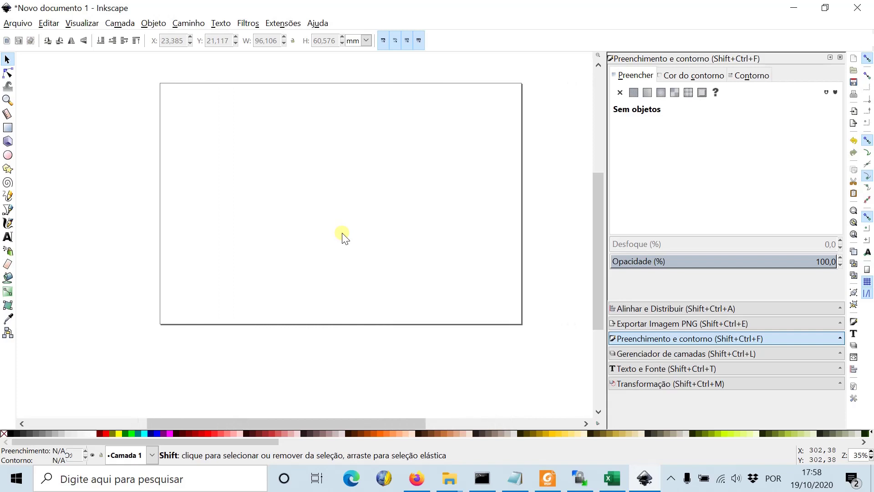
{"action": "scroll", "coordinate": [351, 220], "scroll_direction": "right", "scroll_amount": 1}
{"action": "scroll", "coordinate": [351, 219], "scroll_direction": "up", "scroll_amount": 14}
{"action": "scroll", "coordinate": [351, 220], "scroll_direction": "down", "scroll_amount": 19}
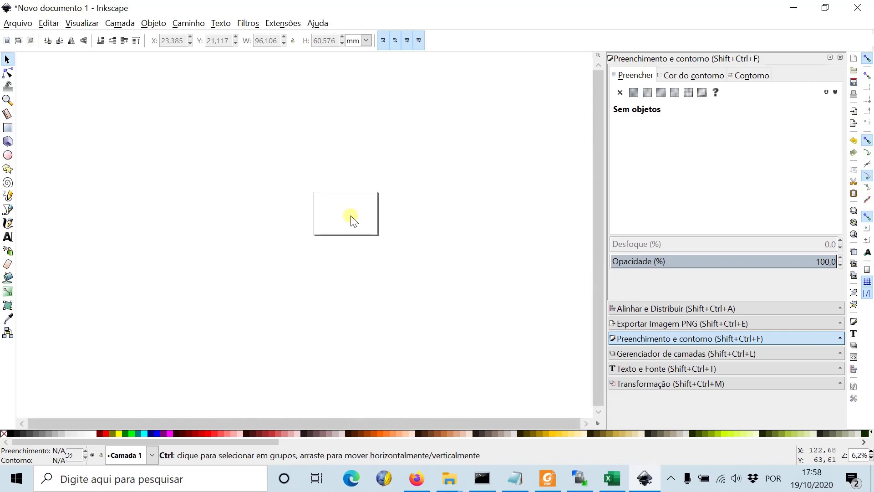
{"action": "scroll", "coordinate": [351, 220], "scroll_direction": "up", "scroll_amount": 5}
{"action": "scroll", "coordinate": [351, 220], "scroll_direction": "down", "scroll_amount": 1}
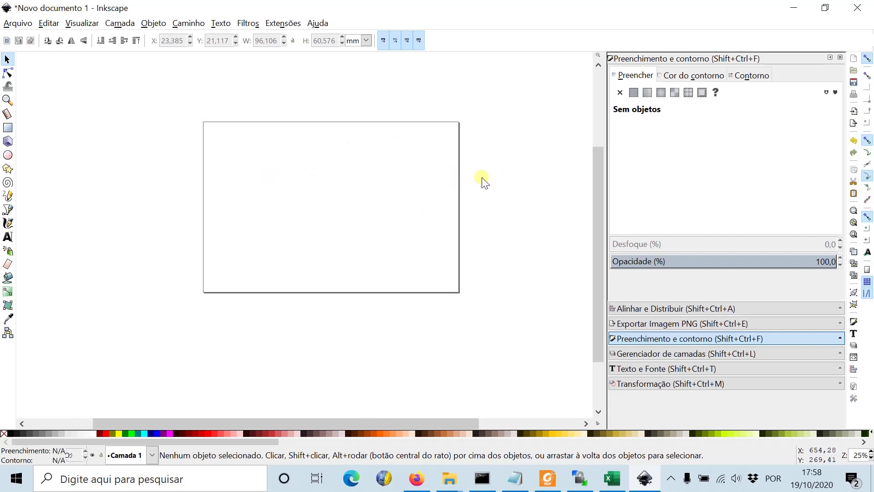
{"action": "key", "text": "space"}
{"action": "left_click_drag", "start_coordinate": [370, 230], "coordinate": [344, 233]}
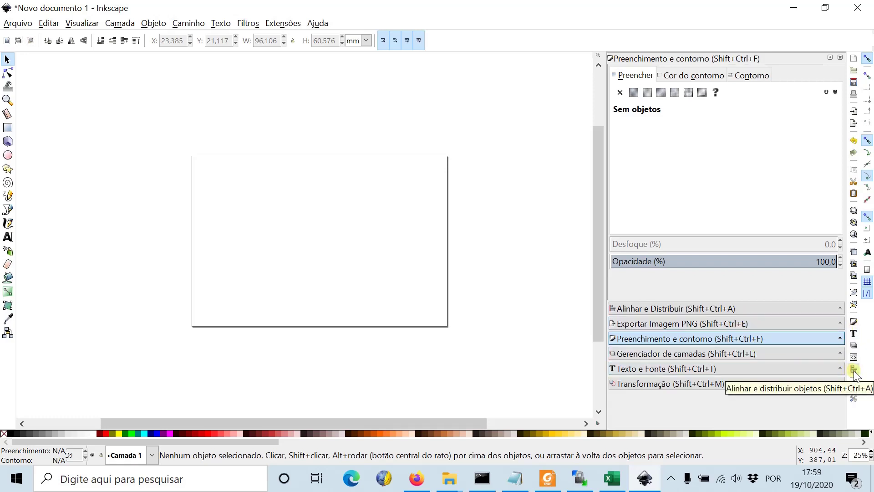
{"action": "left_click", "coordinate": [853, 223]}
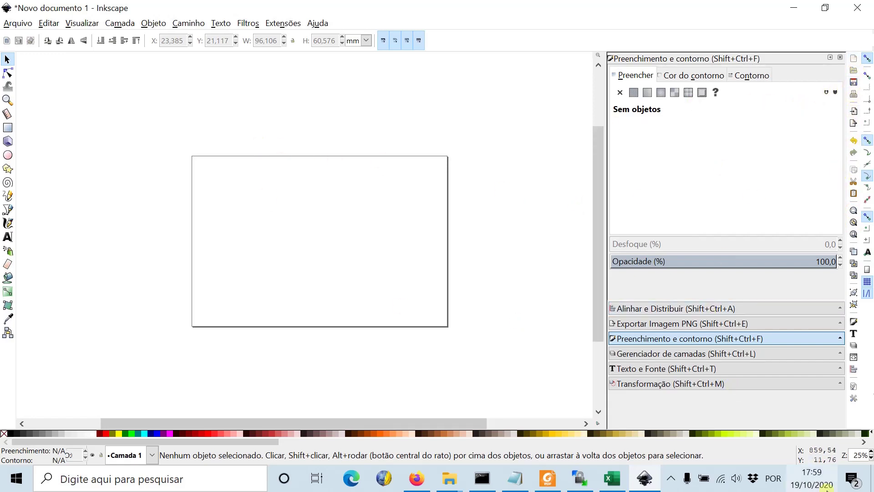
Draw a black ellipse about 263 mm wide and 219 mm high on the page
{"action": "left_click", "coordinate": [7, 156]}
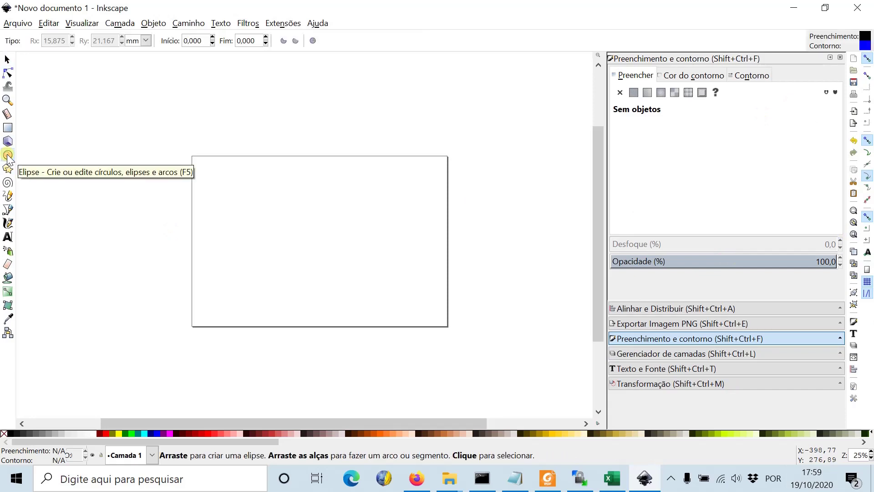
{"action": "left_click_drag", "start_coordinate": [241, 189], "coordinate": [354, 282]}
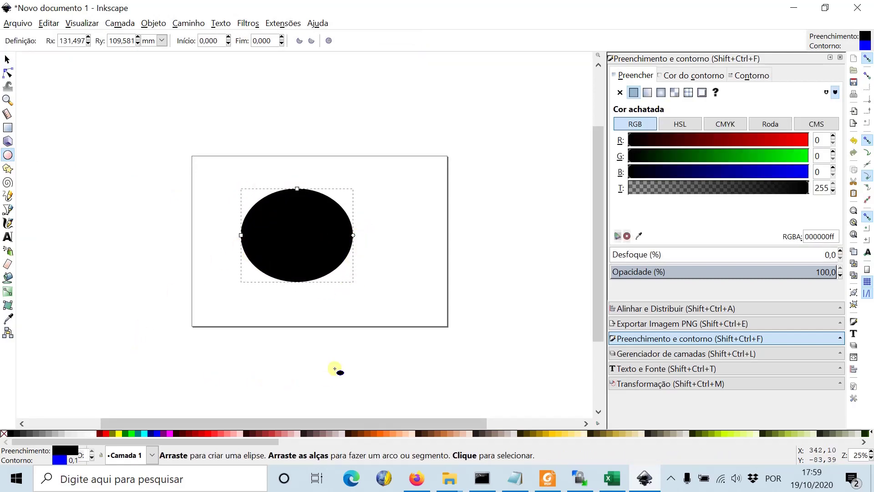
{"action": "left_click", "coordinate": [8, 59]}
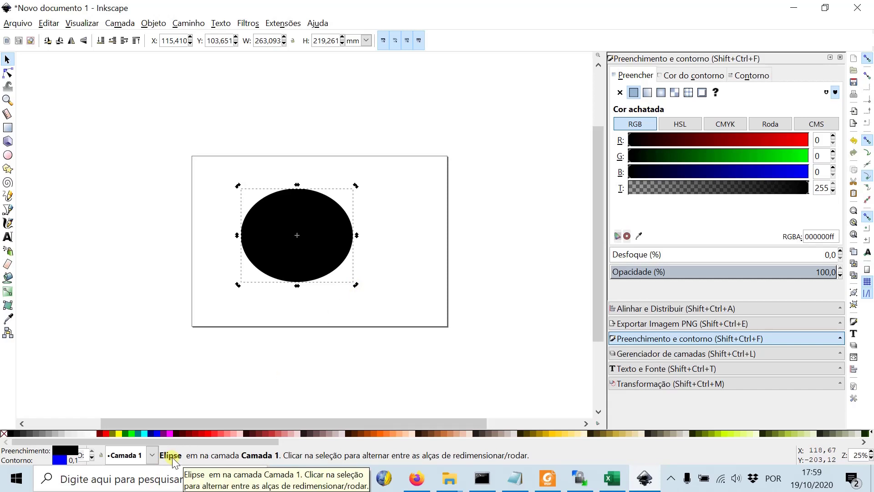
{"action": "left_click", "coordinate": [439, 274]}
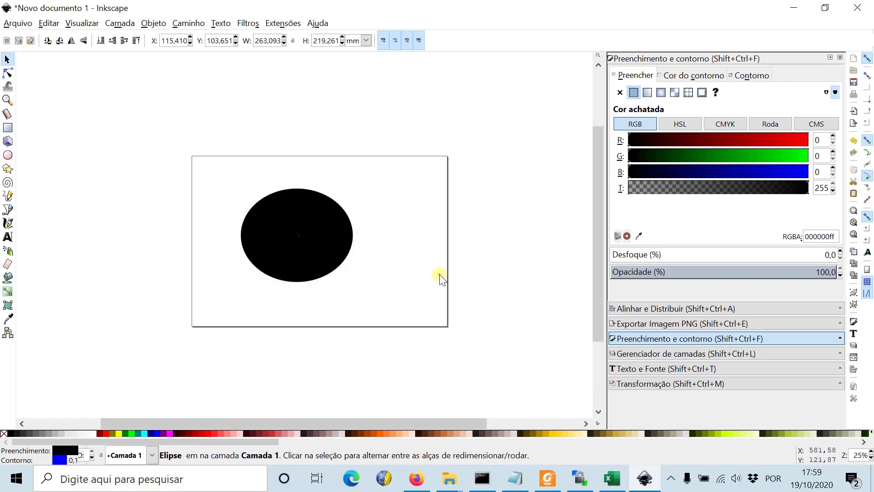
Reshape the ellipse into a segment with radii of about 173 and 133 mm and an end angle of about 305°, and delete it
{"action": "left_click", "coordinate": [318, 242]}
{"action": "double_click", "coordinate": [316, 214]}
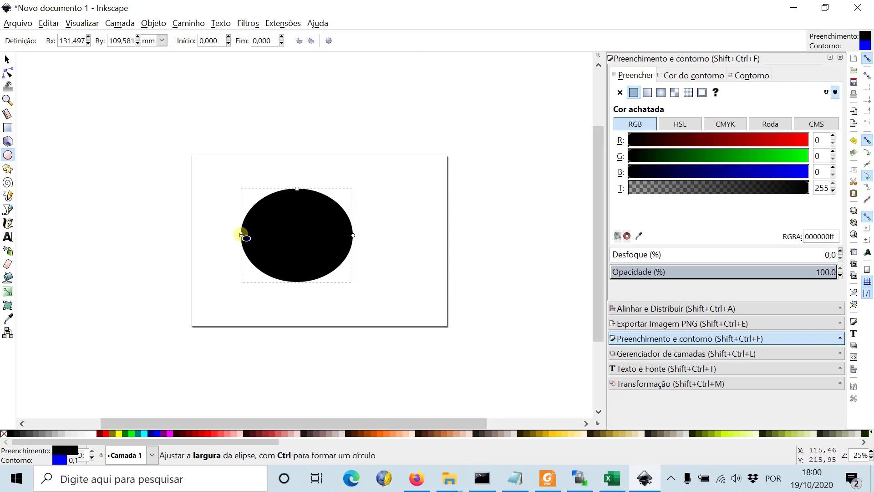
{"action": "mouse_move", "coordinate": [297, 189]}
{"action": "left_mouse_down"}
{"action": "mouse_move", "coordinate": [298, 160]}
{"action": "mouse_move", "coordinate": [298, 178]}
{"action": "left_mouse_up"}
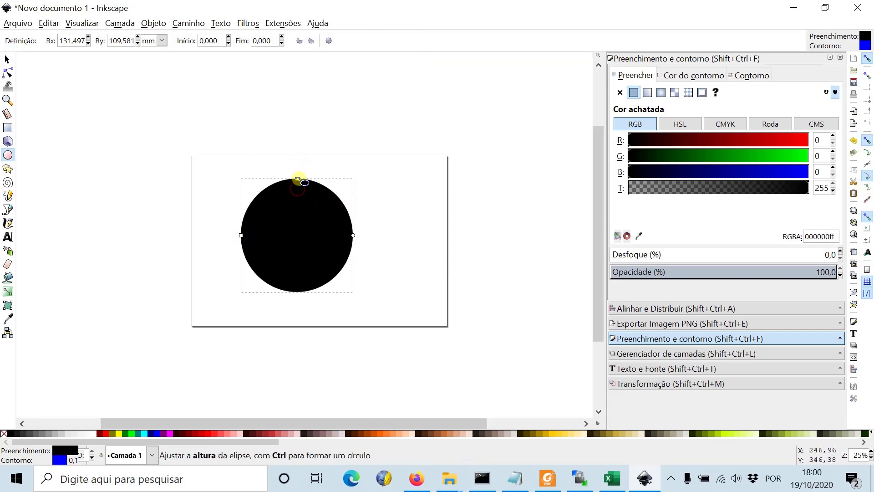
{"action": "left_click_drag", "start_coordinate": [242, 235], "coordinate": [223, 235]}
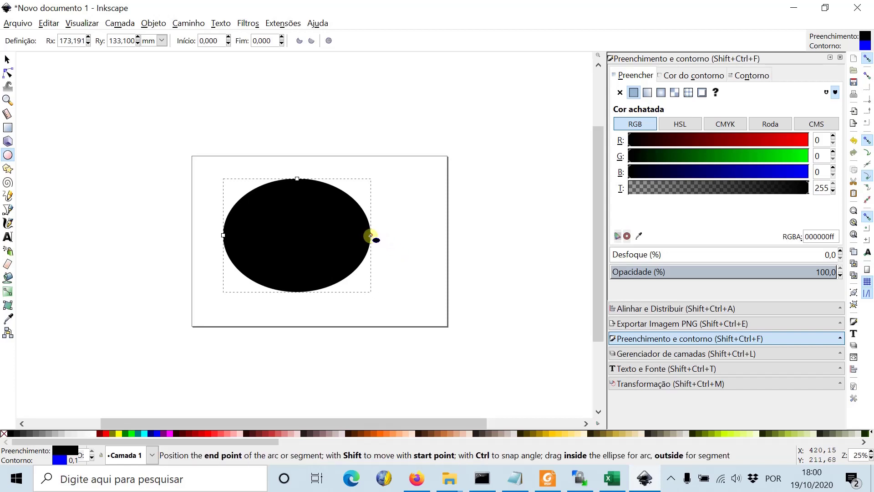
{"action": "left_click_drag", "start_coordinate": [371, 236], "coordinate": [314, 213]}
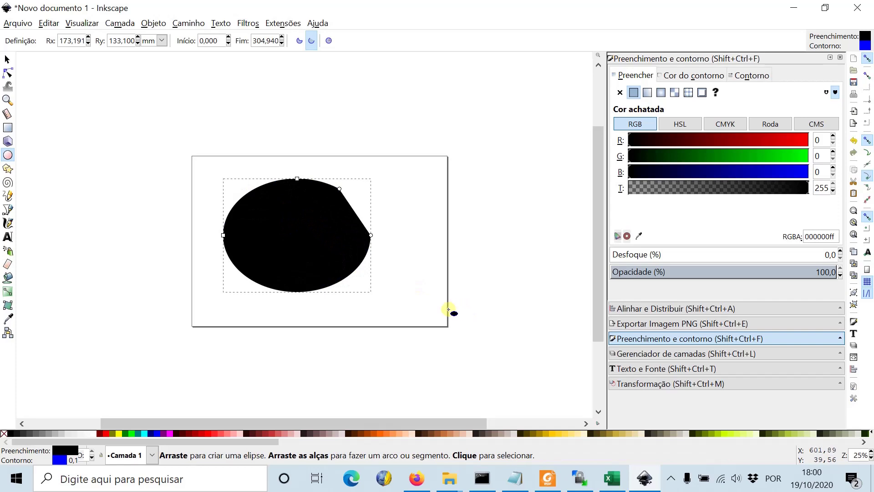
{"action": "key", "text": "Delete"}
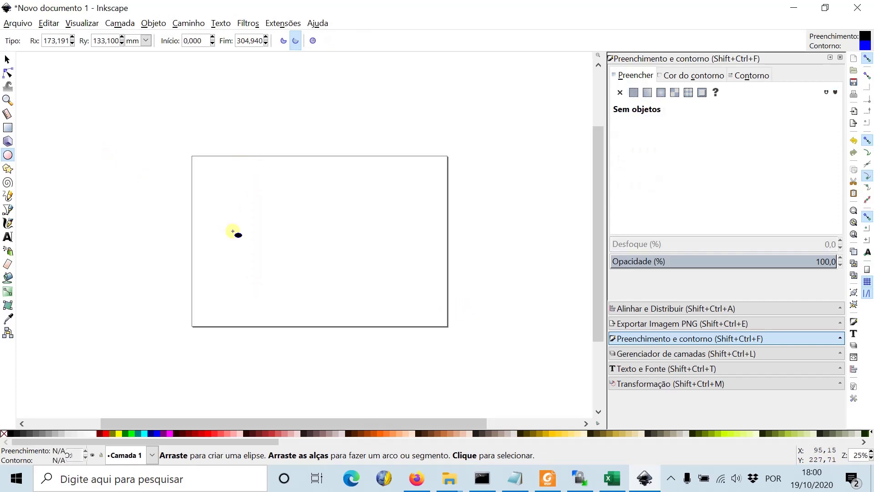
Draw a black rectangle about 250 × 201 mm on the page and round its corners with a radius of about 46 mm
{"action": "left_click", "coordinate": [9, 127]}
{"action": "mouse_move", "coordinate": [262, 205]}
{"action": "left_mouse_down"}
{"action": "mouse_move", "coordinate": [361, 292]}
{"action": "mouse_move", "coordinate": [383, 289]}
{"action": "left_mouse_up"}
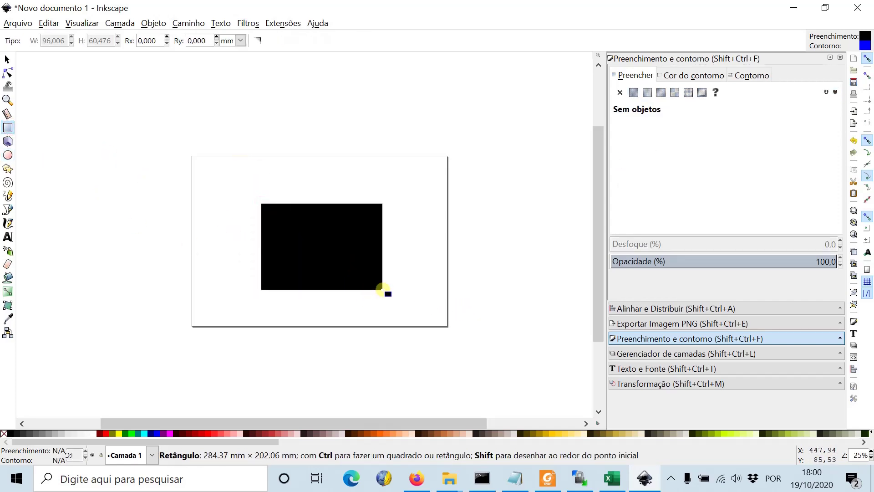
{"action": "left_click", "coordinate": [332, 241]}
{"action": "left_click_drag", "start_coordinate": [266, 208], "coordinate": [271, 203]}
{"action": "mouse_move", "coordinate": [375, 290]}
{"action": "left_mouse_down"}
{"action": "mouse_move", "coordinate": [391, 294]}
{"action": "mouse_move", "coordinate": [377, 287]}
{"action": "left_mouse_up"}
{"action": "left_click_drag", "start_coordinate": [378, 203], "coordinate": [385, 221]}
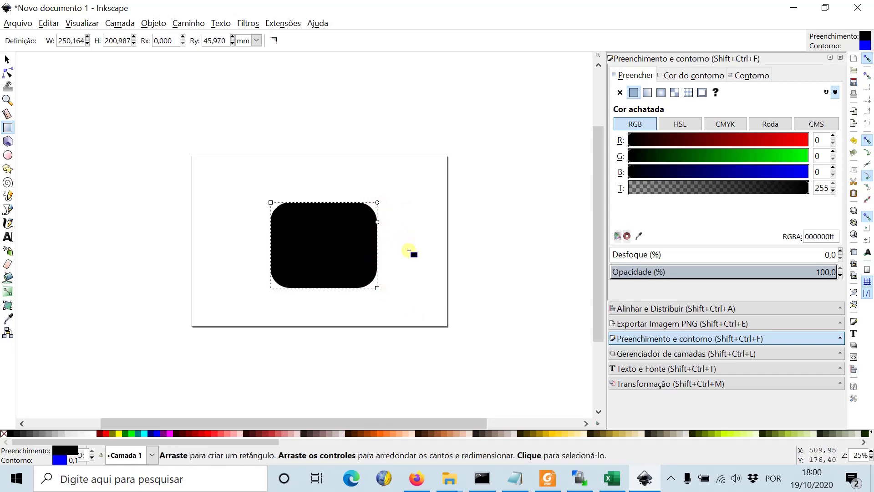
{"action": "left_click", "coordinate": [223, 175]}
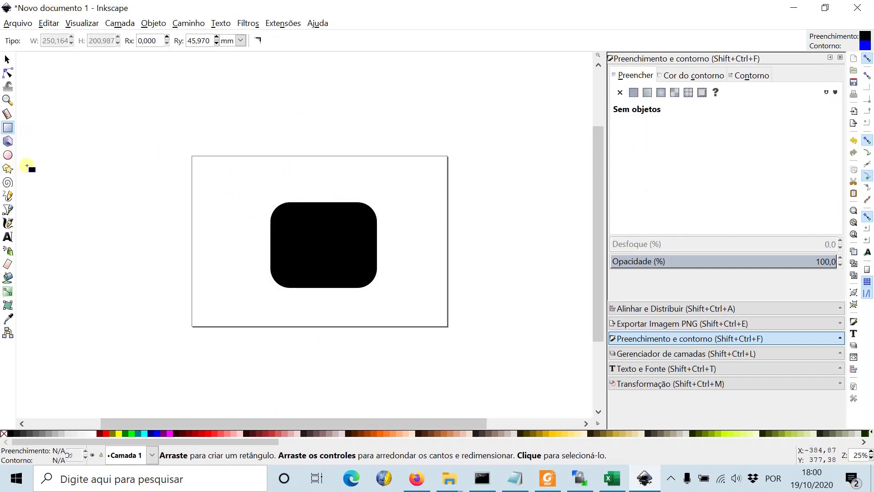
Convert the rounded rectangle to a path and show its nodes for editing
{"action": "left_click", "coordinate": [308, 236]}
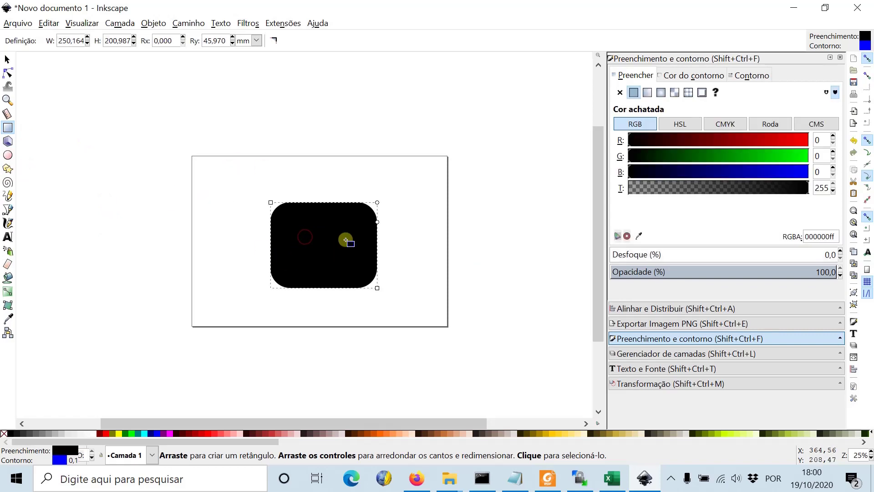
{"action": "left_click", "coordinate": [188, 23]}
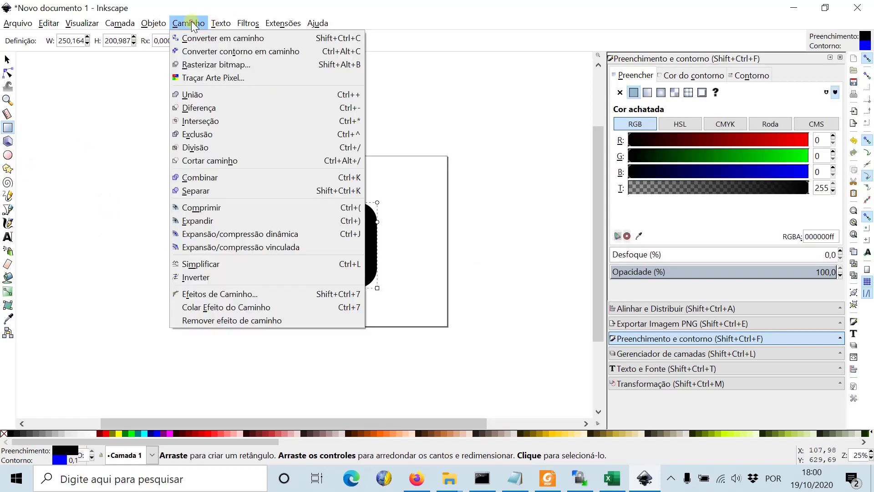
{"action": "left_click", "coordinate": [214, 37]}
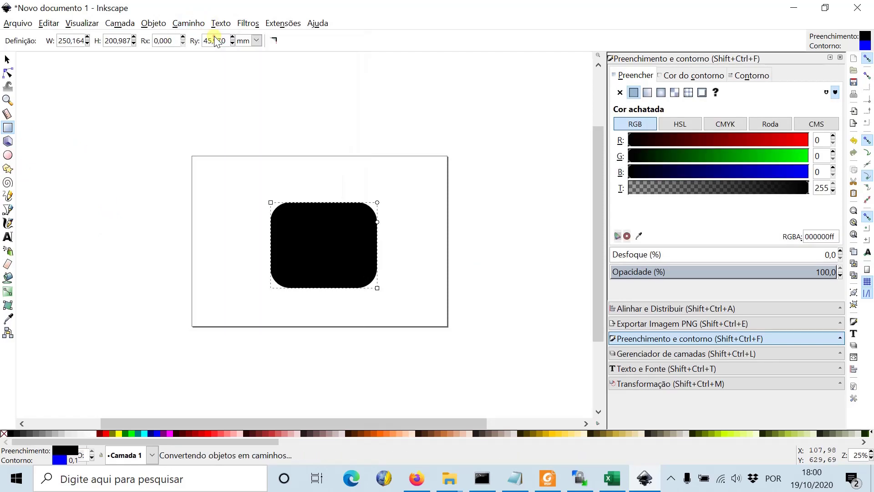
{"action": "left_click", "coordinate": [7, 59]}
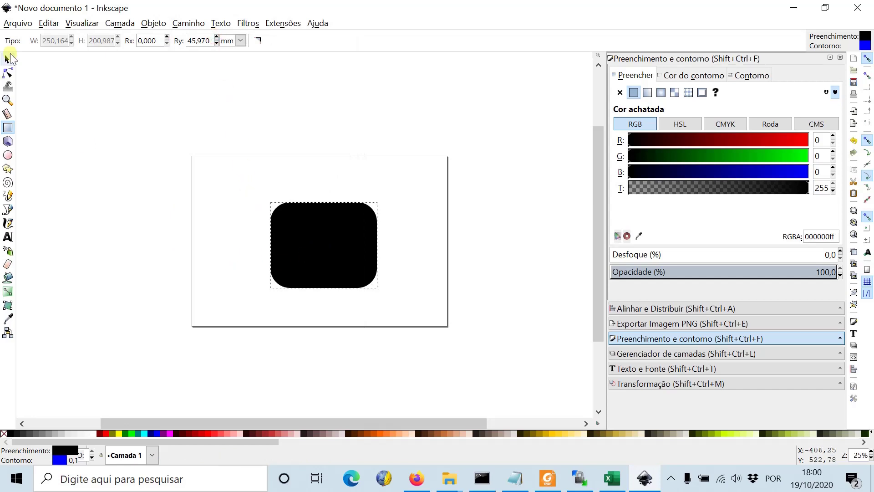
{"action": "left_click", "coordinate": [334, 244]}
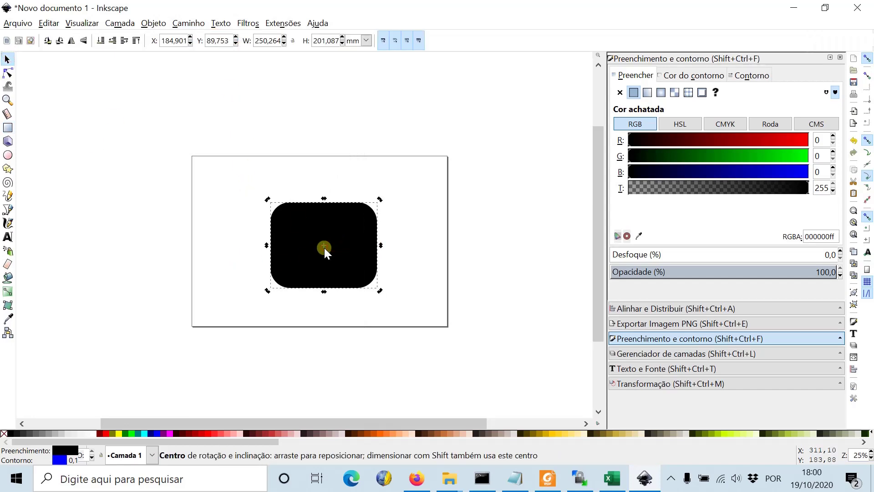
{"action": "key", "text": "n"}
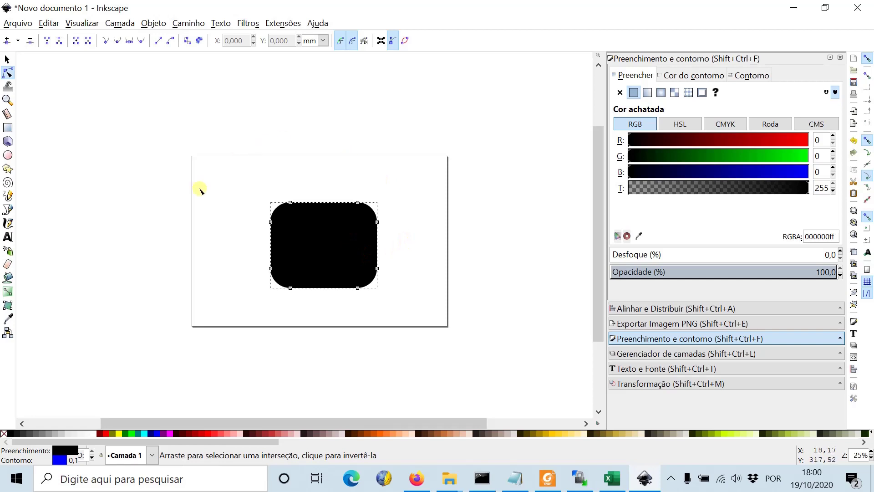
{"action": "scroll", "coordinate": [289, 203], "scroll_direction": "up", "scroll_amount": 3}
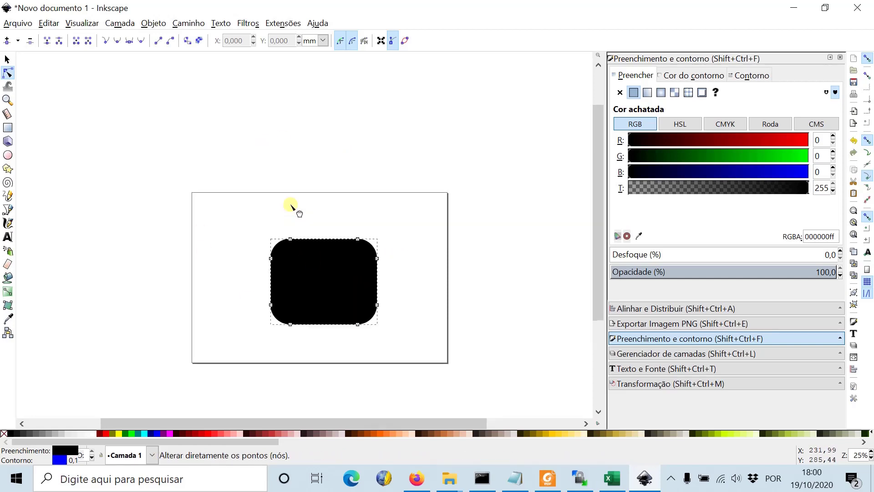
Examine the rounded rectangle's path and its nodes up close, alternating between object selection and node editing
{"action": "scroll", "coordinate": [293, 225], "scroll_direction": "down", "scroll_amount": 3}
{"action": "scroll", "coordinate": [287, 217], "scroll_direction": "up", "scroll_amount": 4, "text": "ctrl"}
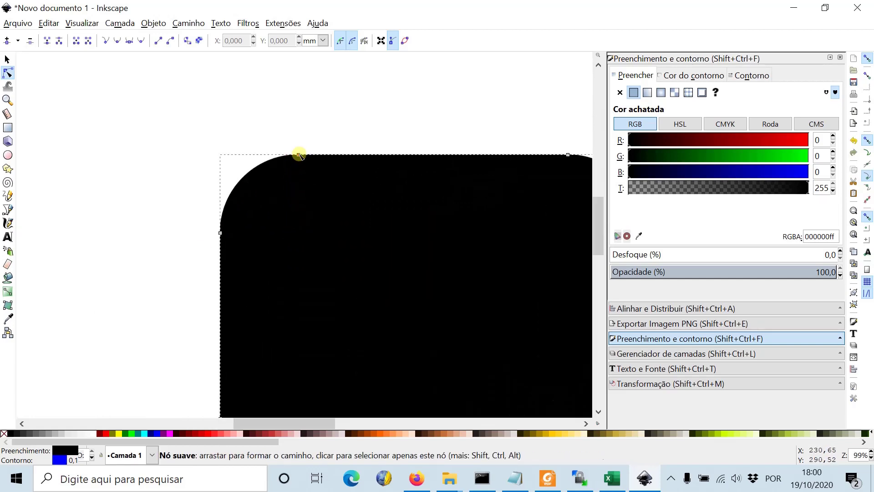
{"action": "scroll", "coordinate": [400, 202], "scroll_direction": "down", "scroll_amount": 2, "text": "ctrl"}
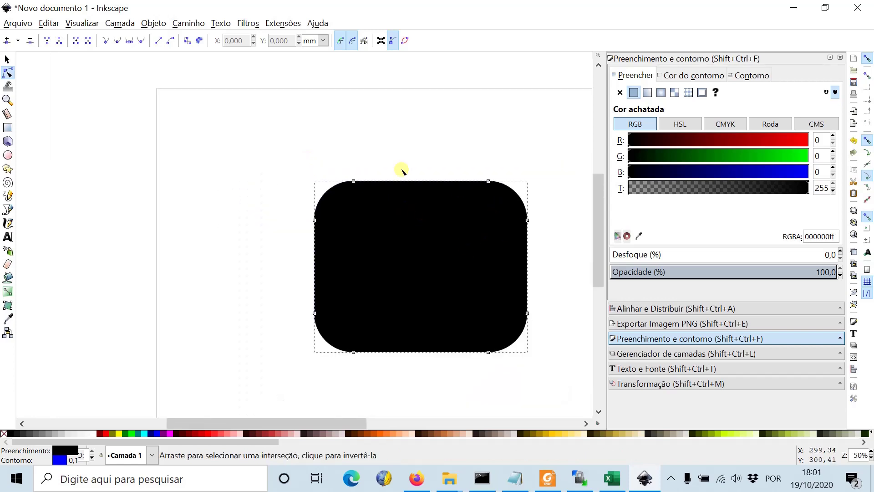
{"action": "left_click", "coordinate": [252, 259]}
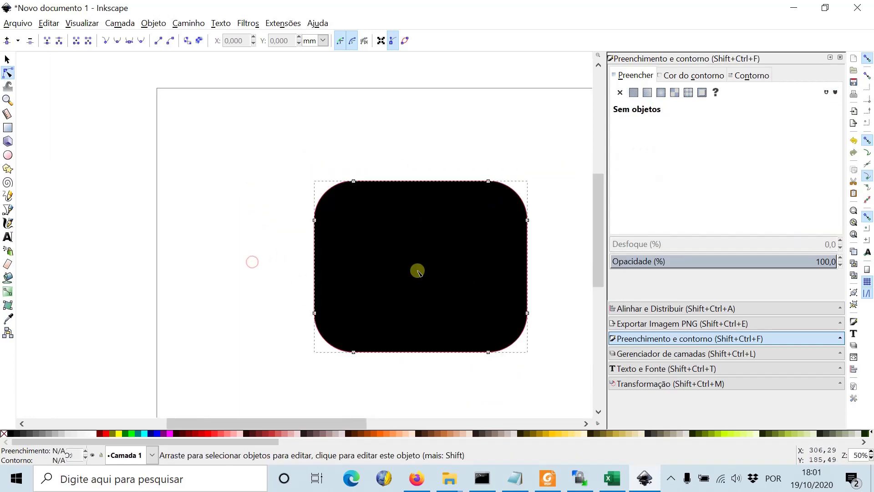
{"action": "left_click", "coordinate": [416, 270]}
{"action": "left_click", "coordinate": [399, 283]}
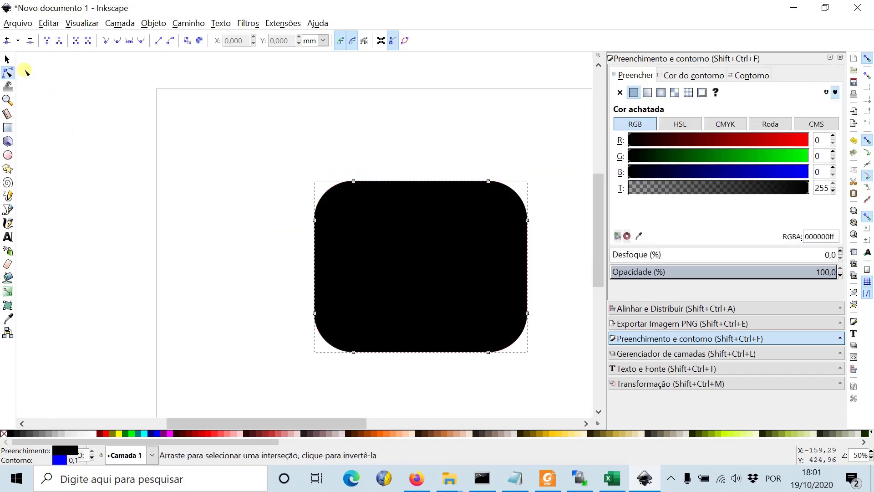
{"action": "left_click", "coordinate": [8, 60]}
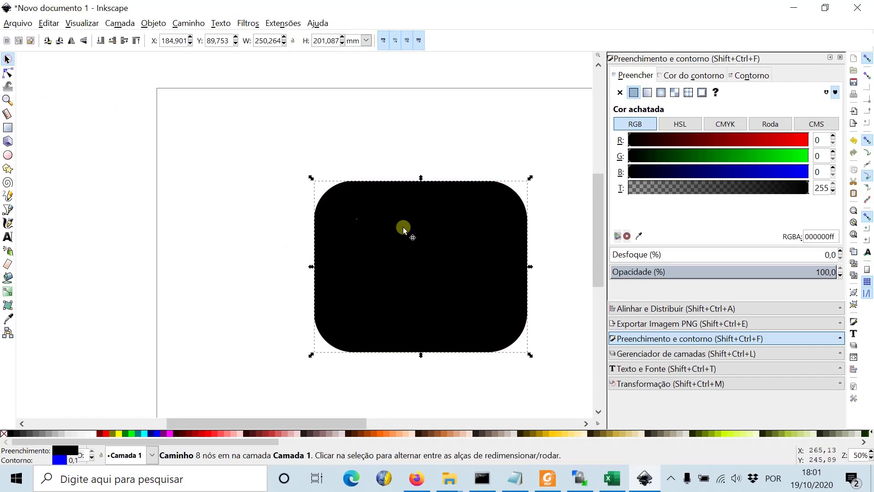
{"action": "left_click", "coordinate": [227, 275]}
{"action": "left_click", "coordinate": [406, 264]}
{"action": "left_click", "coordinate": [256, 230]}
{"action": "double_click", "coordinate": [447, 257]}
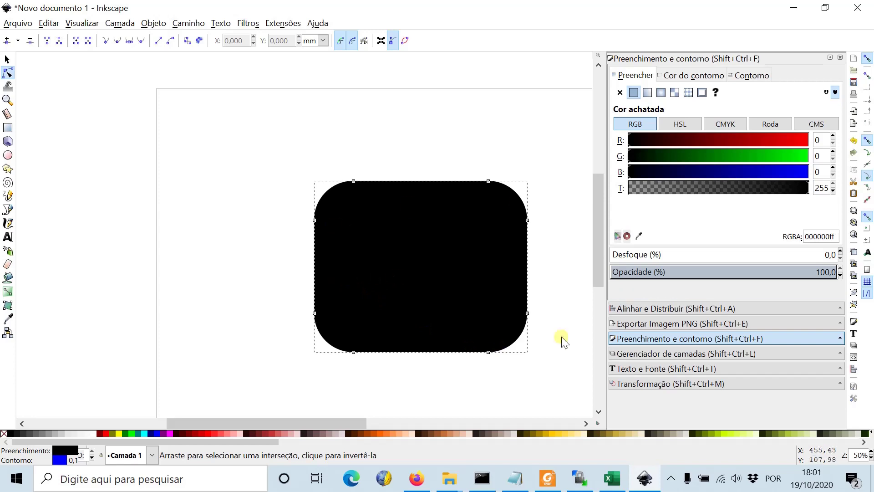
{"action": "left_click", "coordinate": [236, 203]}
{"action": "left_click", "coordinate": [370, 222]}
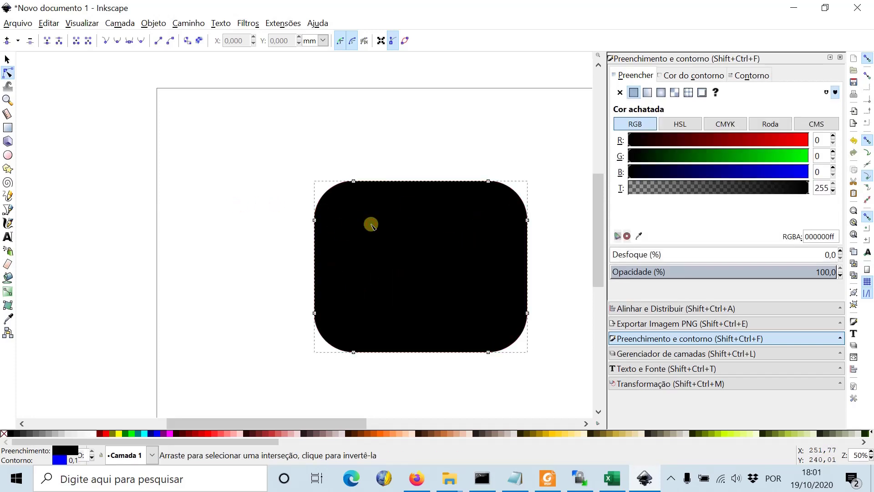
Delete the rounded path and replace it with a black rectangle about 158 × 148 mm, removing its corner rounding
{"action": "left_click", "coordinate": [7, 59]}
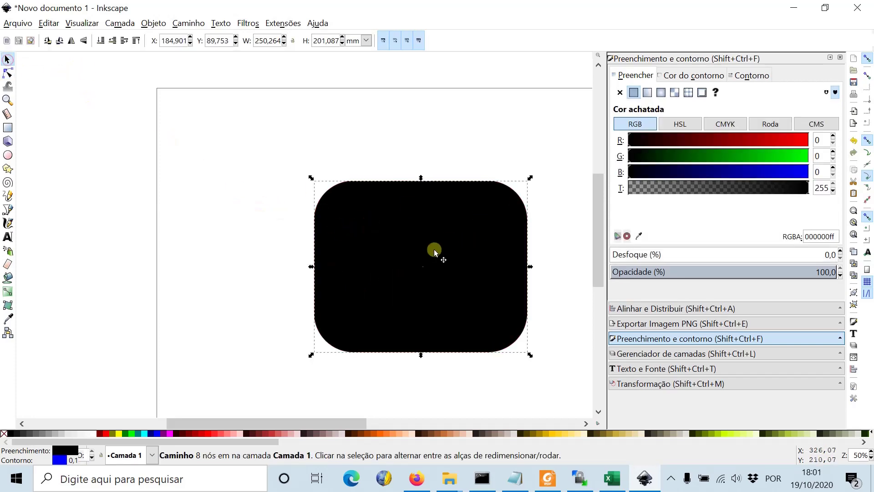
{"action": "key", "text": "Delete"}
{"action": "left_click", "coordinate": [8, 128]}
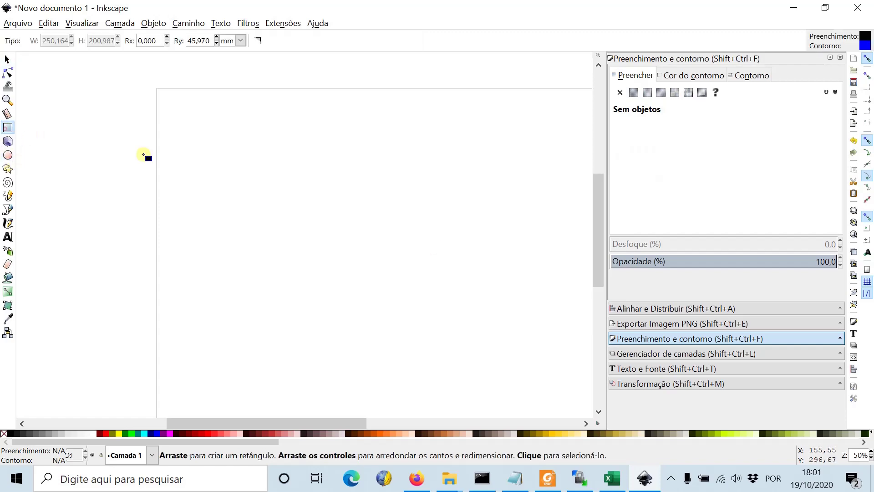
{"action": "left_click_drag", "start_coordinate": [316, 176], "coordinate": [451, 301]}
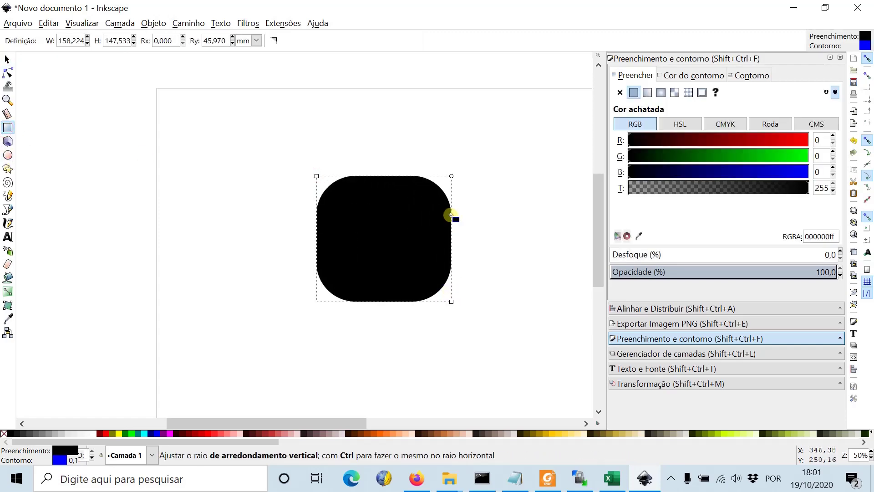
{"action": "left_click_drag", "start_coordinate": [451, 215], "coordinate": [452, 155]}
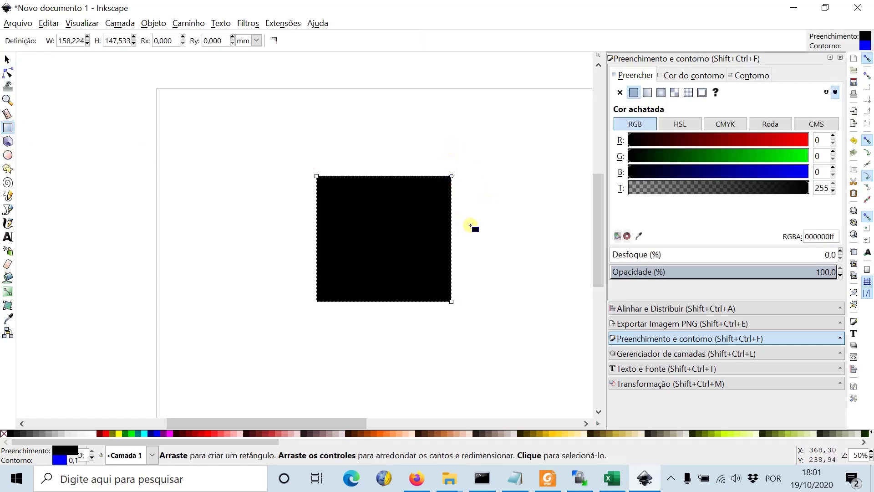
{"action": "left_click", "coordinate": [470, 224]}
Convert the sharp-cornered rectangle to a path and show its nodes for editing
{"action": "left_click", "coordinate": [7, 60]}
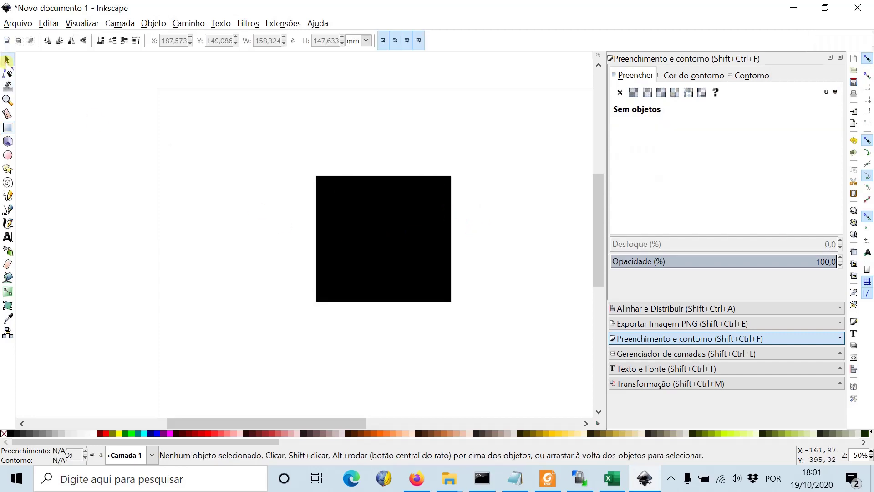
{"action": "left_click", "coordinate": [433, 267]}
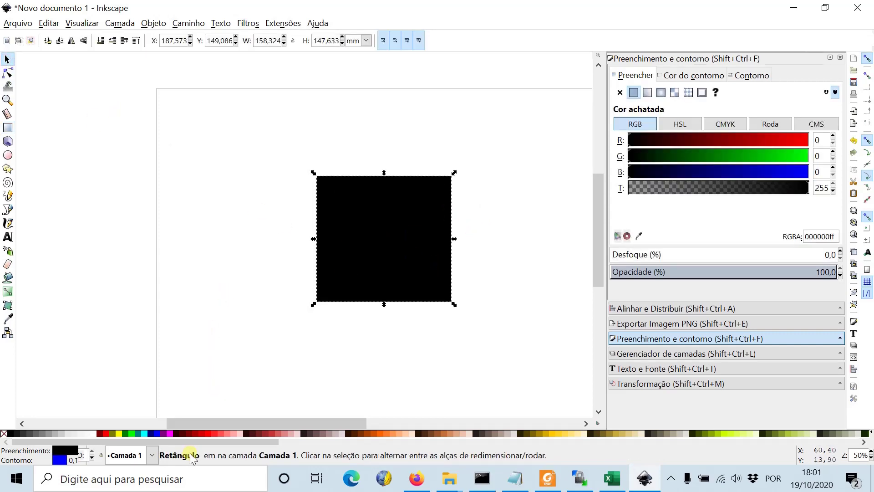
{"action": "left_click", "coordinate": [189, 22]}
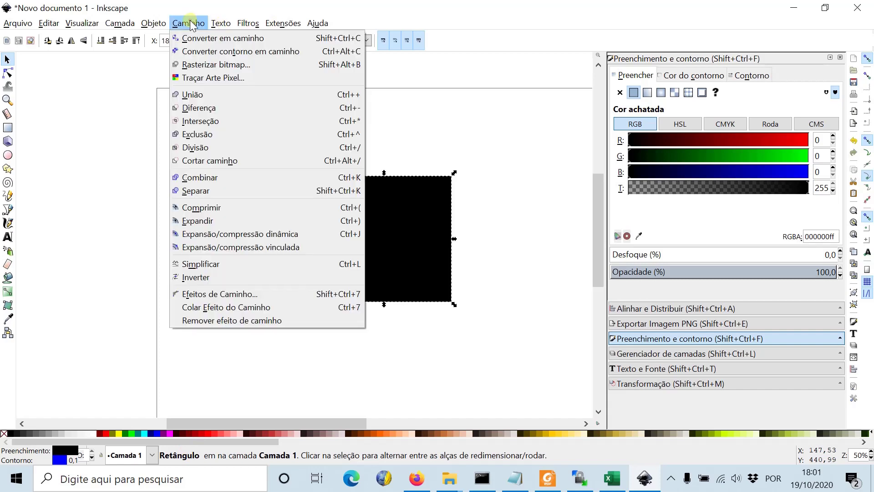
{"action": "left_click", "coordinate": [203, 34]}
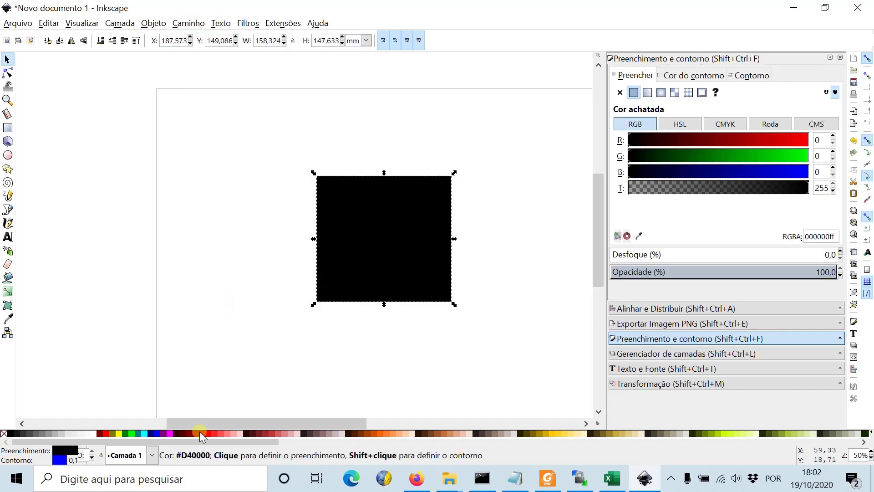
{"action": "left_click", "coordinate": [195, 364]}
{"action": "left_click", "coordinate": [362, 252]}
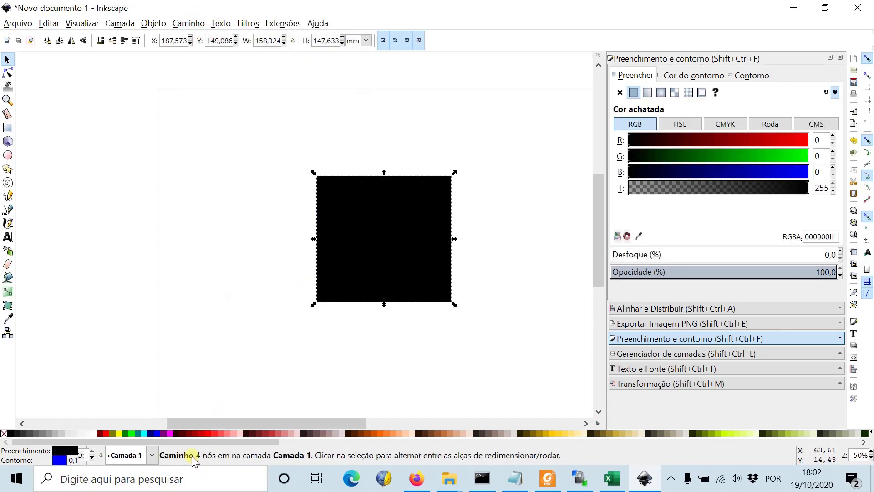
{"action": "double_click", "coordinate": [389, 231]}
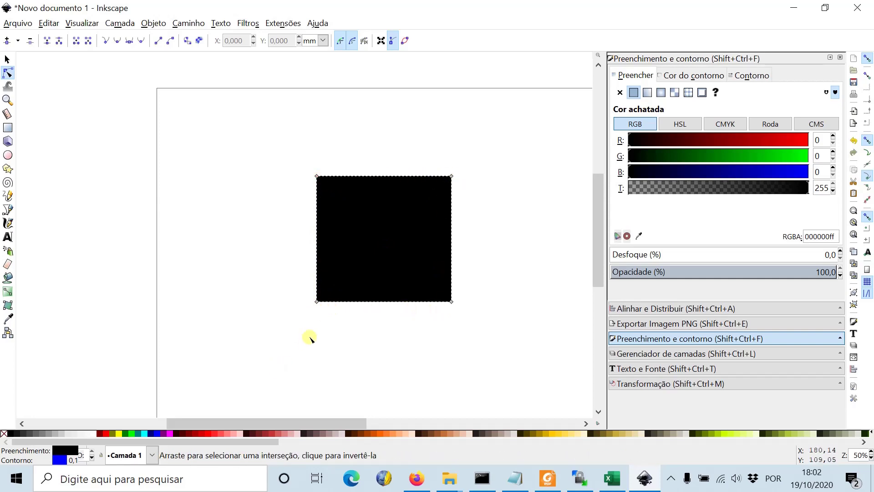
Try moving the rectangle path's lower-left corner node outward and its upper-right node inward, undoing each move
{"action": "left_click_drag", "start_coordinate": [318, 303], "coordinate": [215, 244]}
{"action": "key", "text": "ctrl+z"}
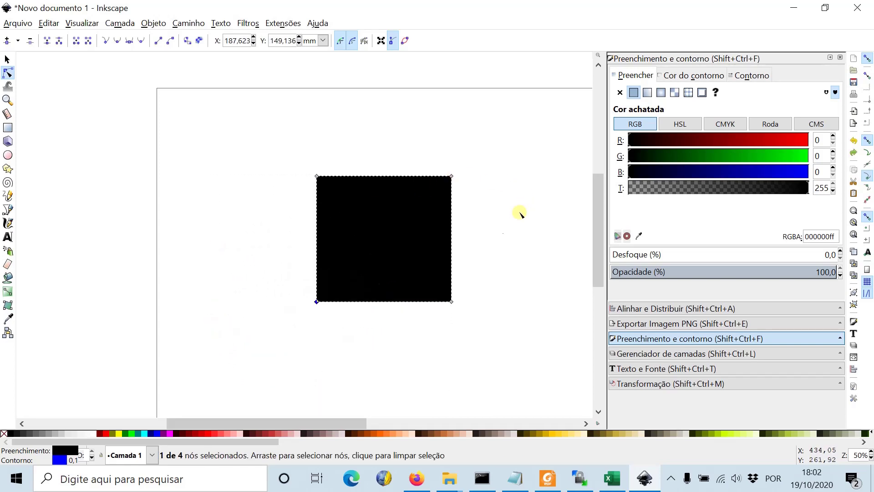
{"action": "left_click_drag", "start_coordinate": [451, 177], "coordinate": [405, 234]}
{"action": "key", "text": "ctrl+z"}
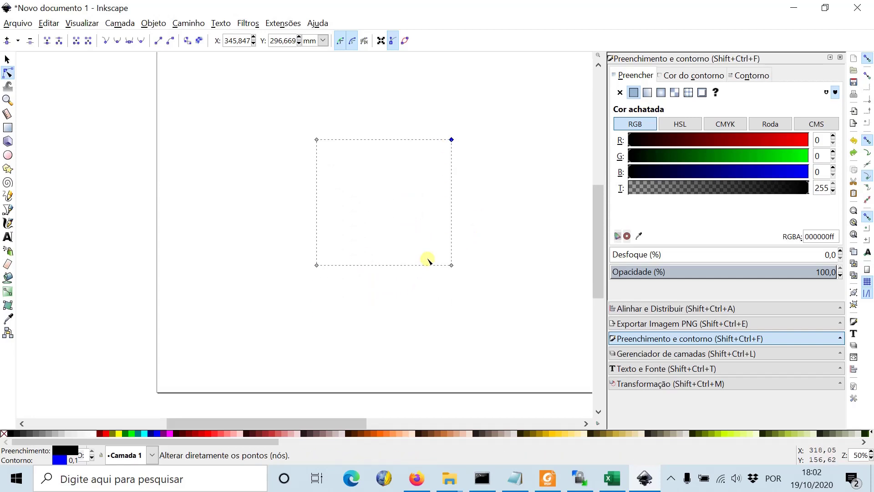
Draw a black six-pointed star with rounded tips in the empty area to the left of the rectangle
{"action": "scroll", "coordinate": [428, 256], "scroll_direction": "up", "scroll_amount": 2, "text": "ctrl"}
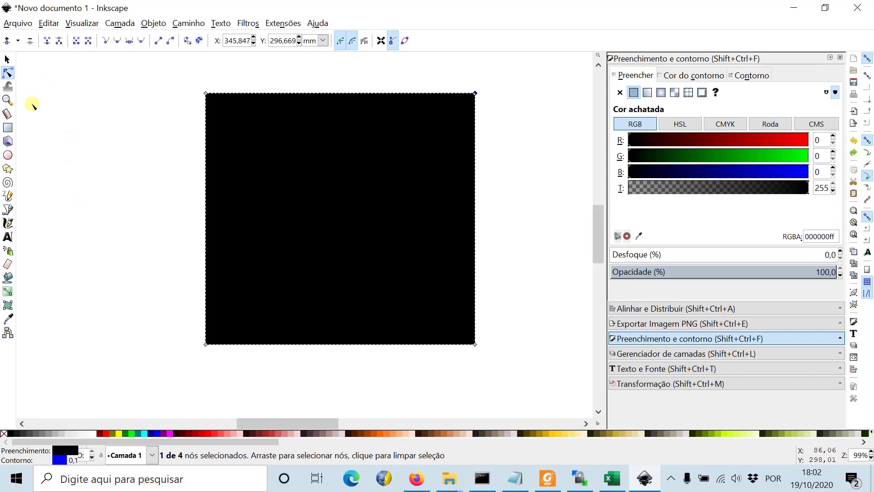
{"action": "left_click", "coordinate": [8, 141]}
{"action": "left_click", "coordinate": [8, 155]}
{"action": "left_click", "coordinate": [9, 128]}
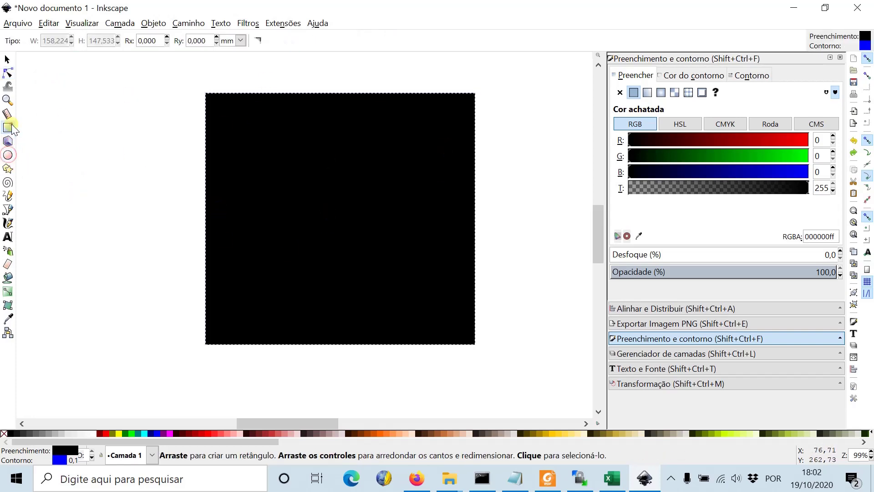
{"action": "left_click", "coordinate": [8, 168]}
{"action": "left_click_drag", "start_coordinate": [90, 188], "coordinate": [120, 225]}
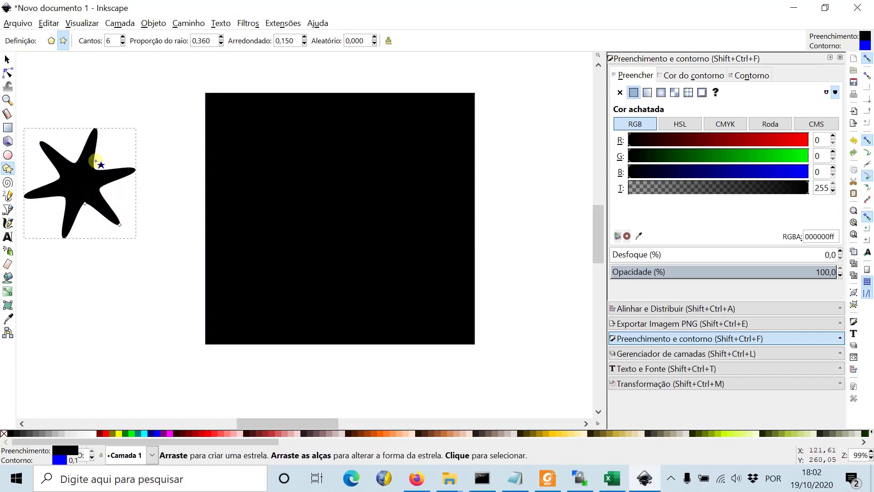
Set the star's rounding to 0 and its number of corners to 5, and deselect it
{"action": "left_click", "coordinate": [304, 44]}
{"action": "left_click", "coordinate": [304, 44]}
{"action": "left_click", "coordinate": [304, 44]}
{"action": "left_click", "coordinate": [304, 43]}
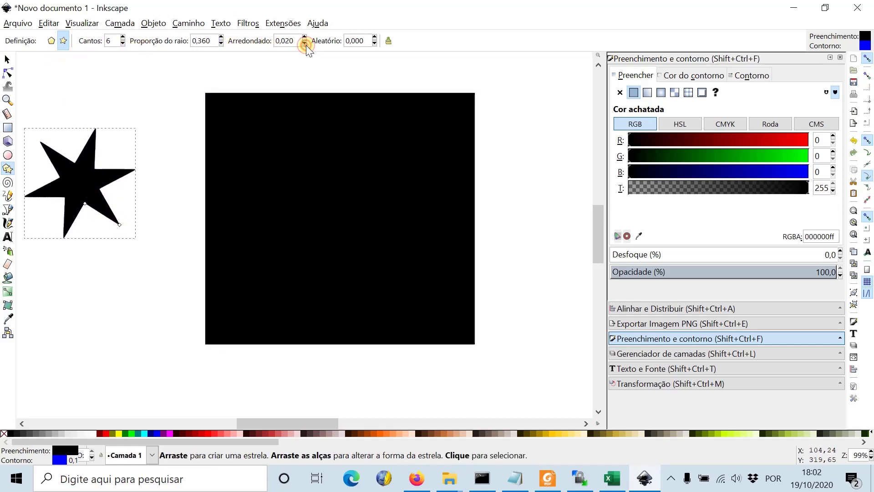
{"action": "left_click", "coordinate": [305, 44]}
{"action": "left_click", "coordinate": [305, 44]}
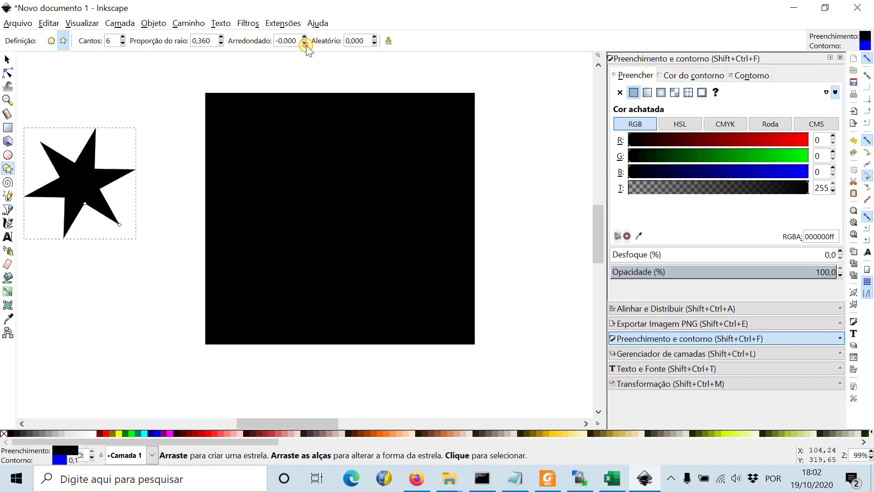
{"action": "left_click", "coordinate": [123, 44]}
{"action": "left_click", "coordinate": [122, 43]}
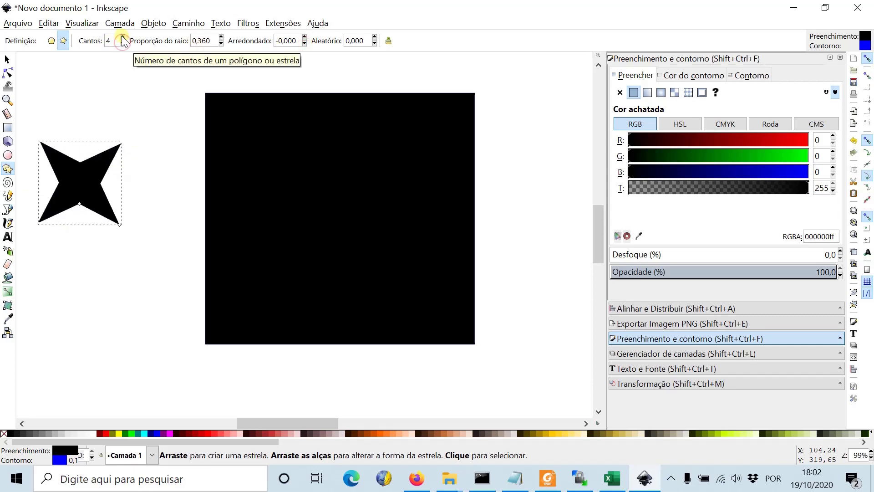
{"action": "left_click", "coordinate": [122, 38]}
{"action": "left_click", "coordinate": [121, 233]}
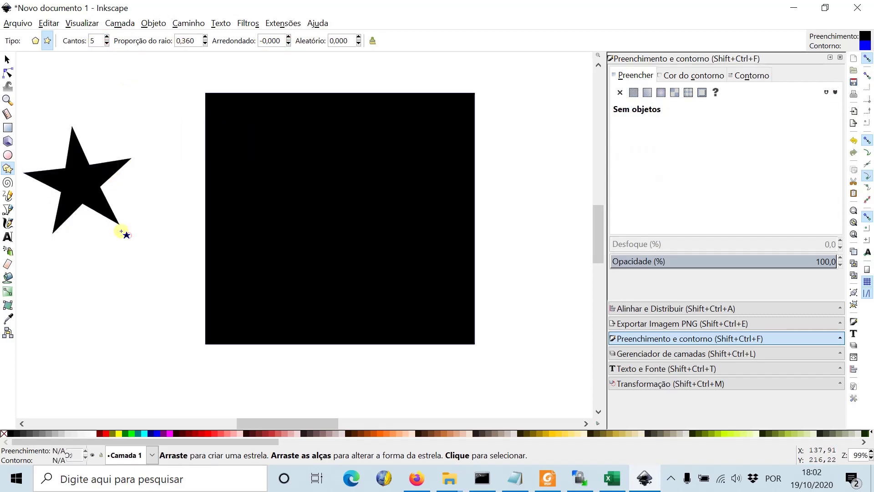
Move the five-pointed star about 16 mm to the right, closer to the rectangle
{"action": "left_click", "coordinate": [8, 59]}
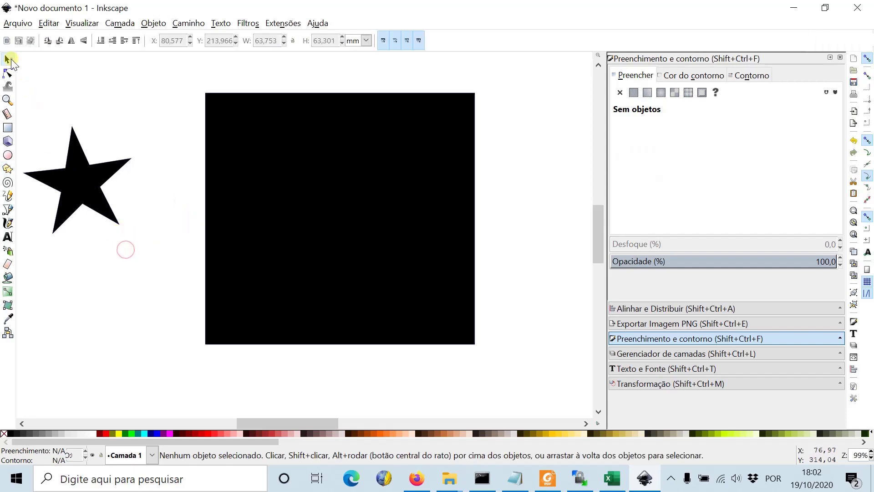
{"action": "left_click", "coordinate": [72, 179]}
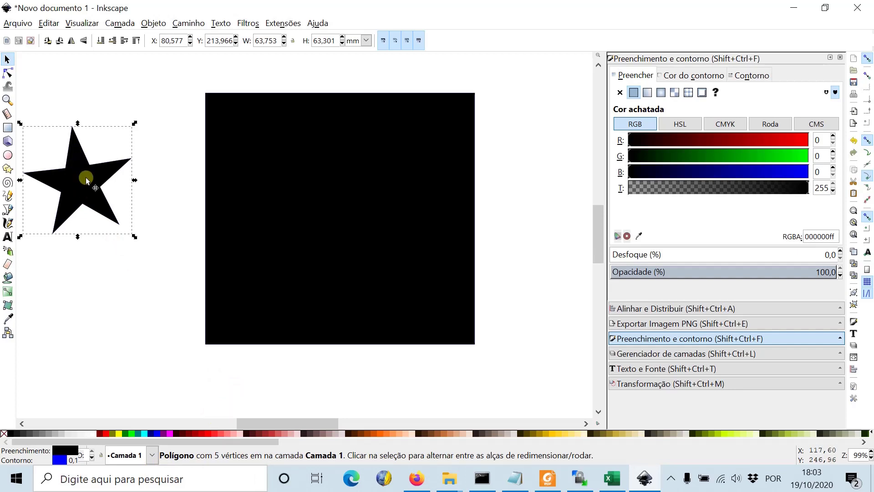
{"action": "left_click_drag", "start_coordinate": [86, 179], "coordinate": [114, 183]}
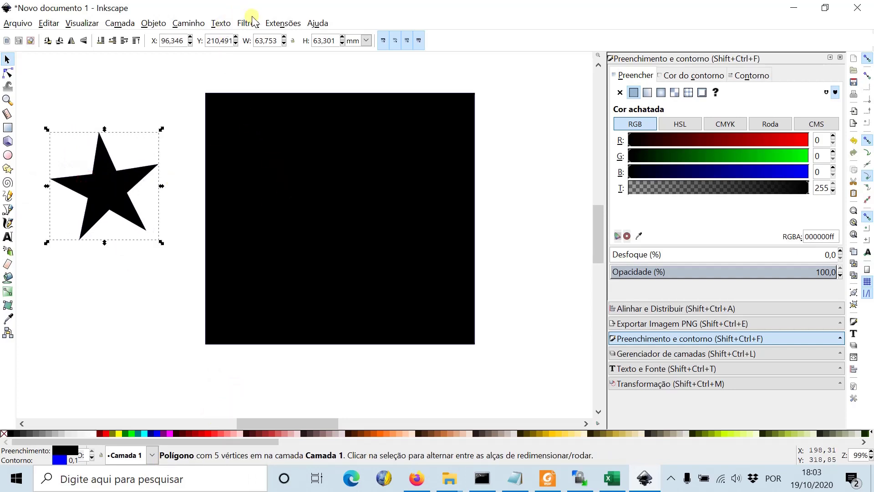
Convert the star to a path and show its nodes for editing
{"action": "left_click", "coordinate": [281, 24]}
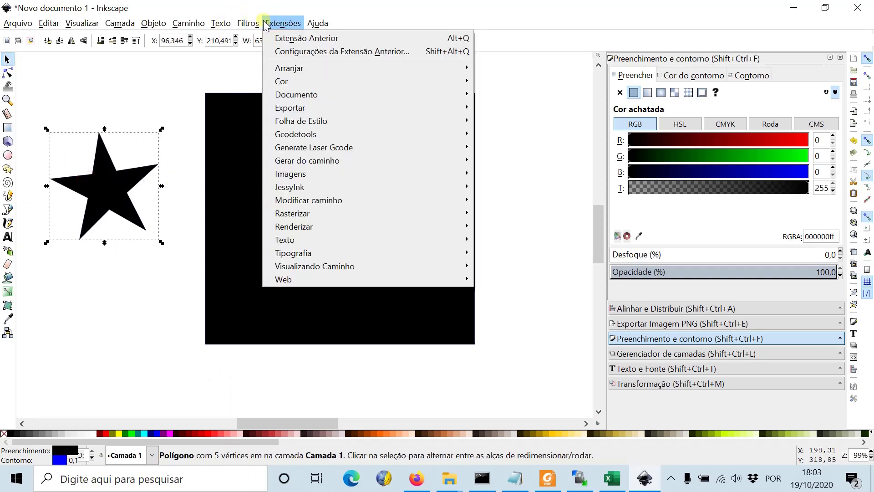
{"action": "mouse_move", "coordinate": [189, 24]}
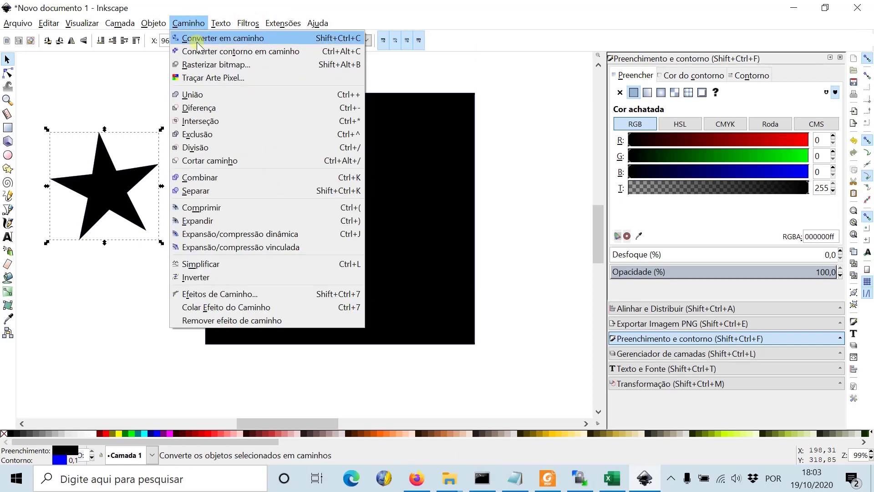
{"action": "left_click", "coordinate": [197, 39]}
{"action": "left_click", "coordinate": [109, 290]}
{"action": "double_click", "coordinate": [102, 192]}
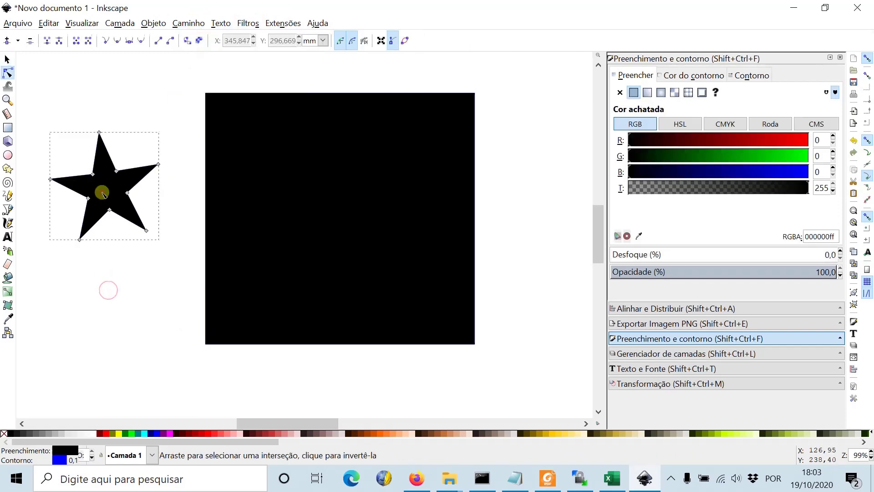
Move the star's two upper inner nodes outward to about X 99.6, Y 279.8 mm and X 144.5, Y 264.8 mm, and leave node editing
{"action": "left_click", "coordinate": [106, 280]}
{"action": "left_click", "coordinate": [9, 60]}
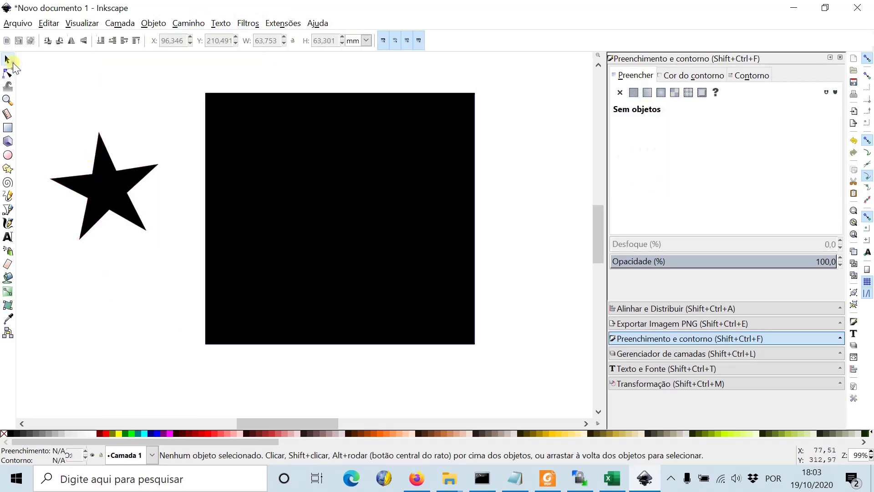
{"action": "left_click", "coordinate": [86, 188]}
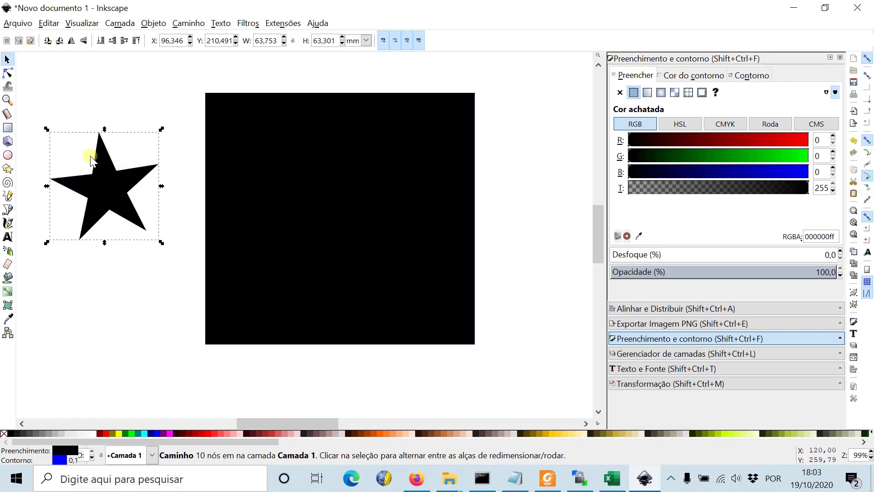
{"action": "left_click", "coordinate": [88, 302]}
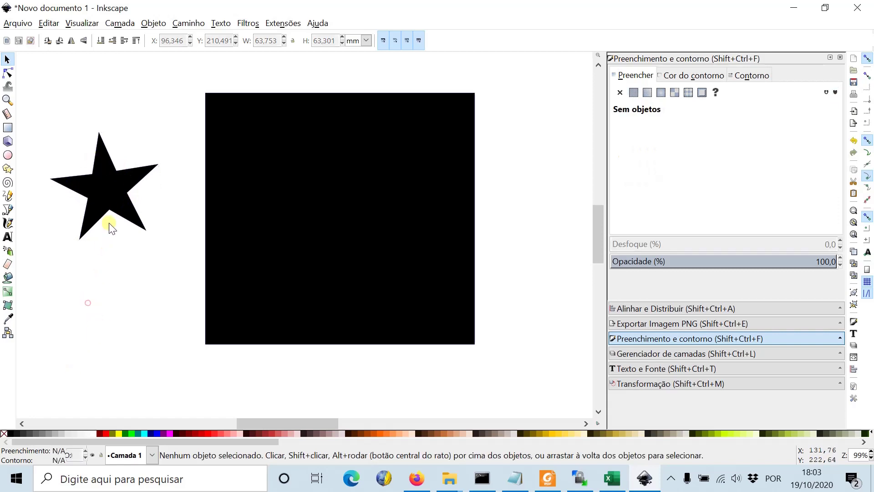
{"action": "left_click", "coordinate": [88, 174]}
{"action": "key", "text": "n"}
{"action": "left_click_drag", "start_coordinate": [92, 174], "coordinate": [55, 122]}
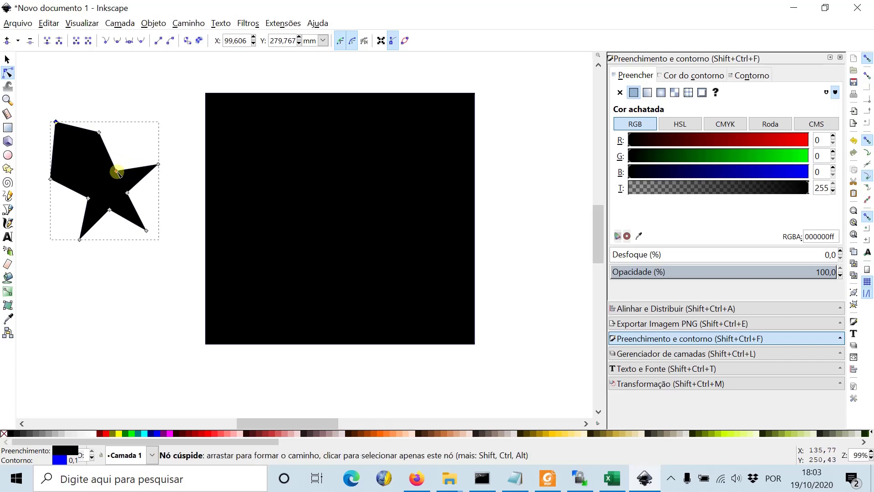
{"action": "left_click_drag", "start_coordinate": [116, 172], "coordinate": [132, 147]}
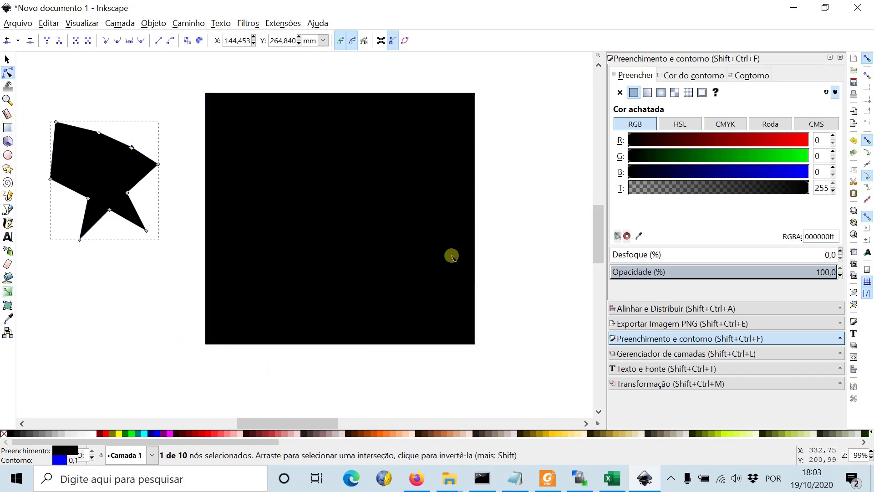
{"action": "key", "text": "s"}
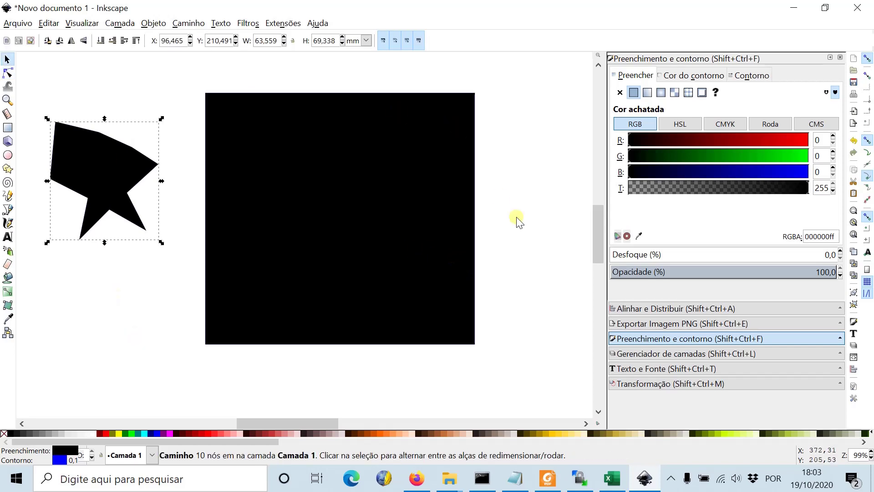